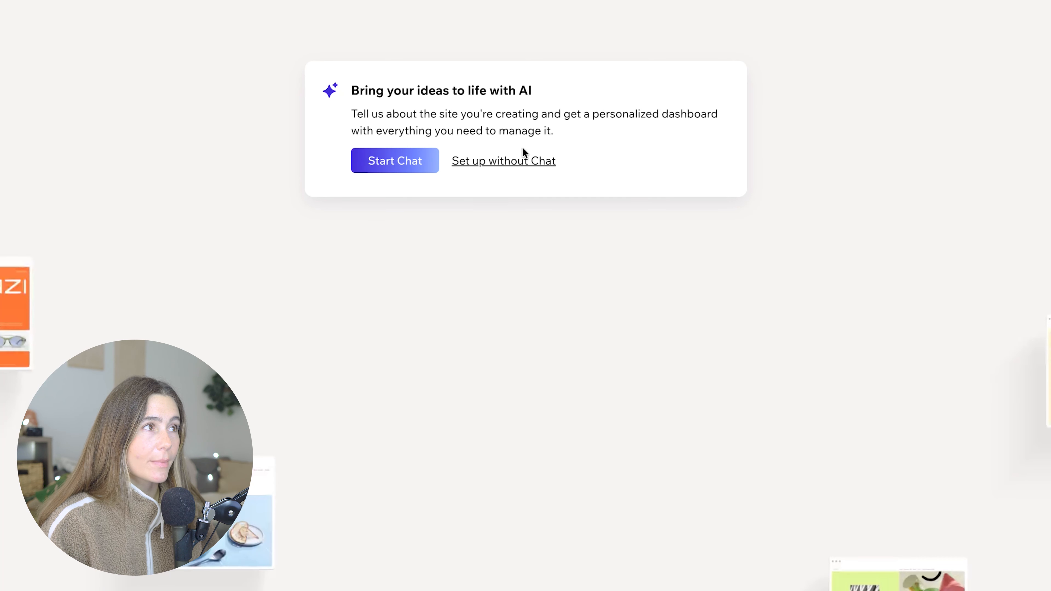
# - Set up without chat and describe the site as selling 1-1 nutrition coaching, fitness coaching or both, with a team of 2 that values balanced health
pyautogui.click(520, 164)
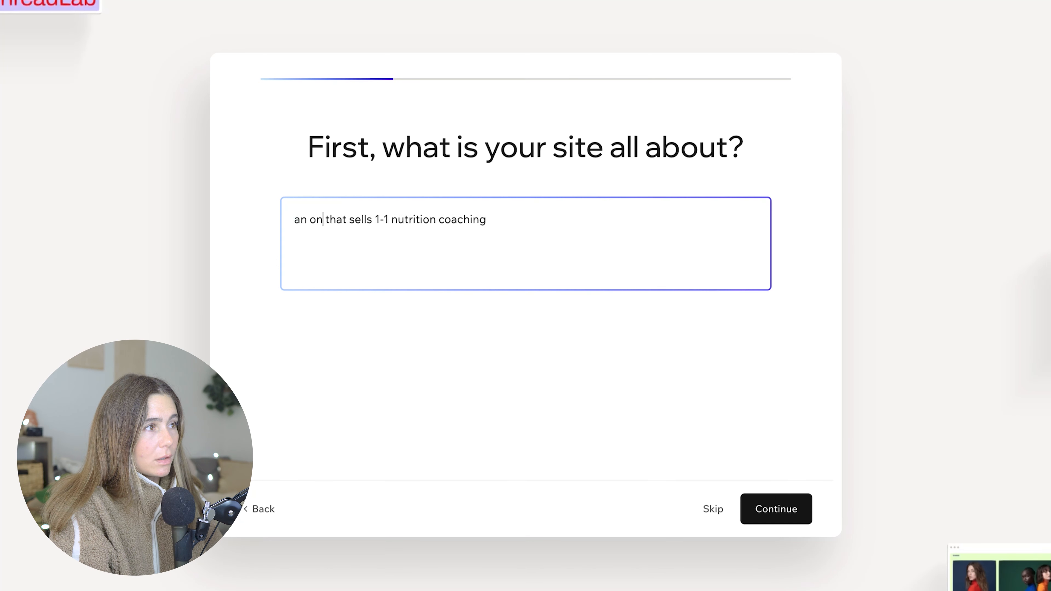
pyautogui.write('line website  that sells 1-1 nutrition coaching')
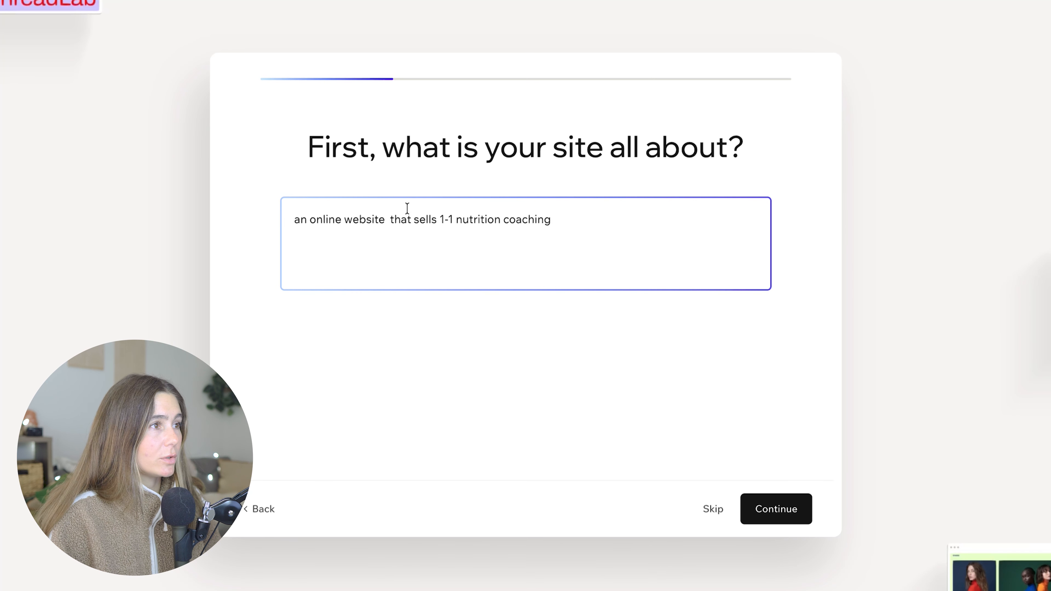
pyautogui.click(621, 217)
pyautogui.write('and fitness coaching or')
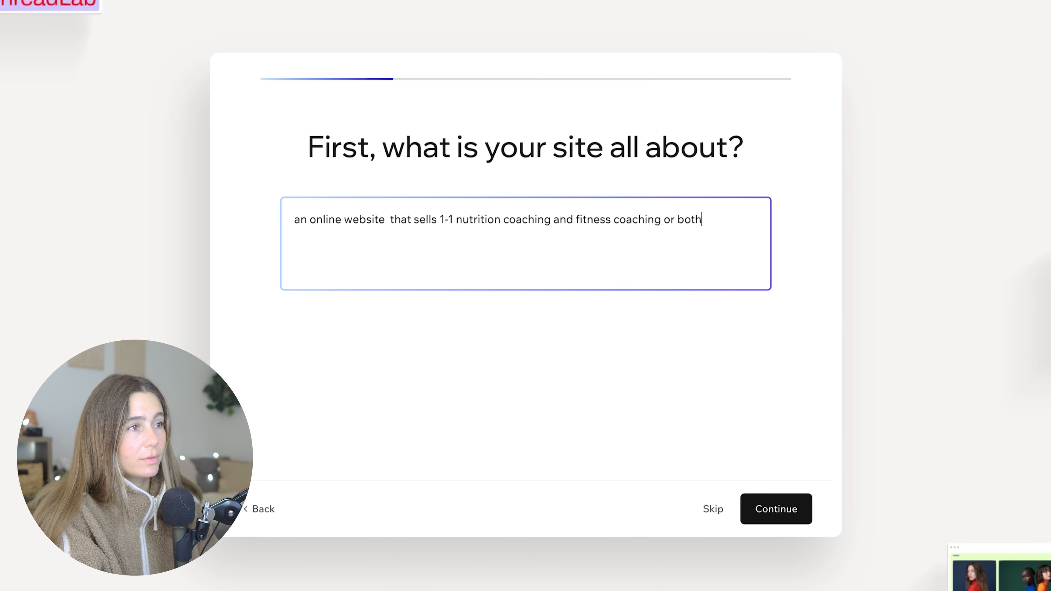
pyautogui.write('both together.')
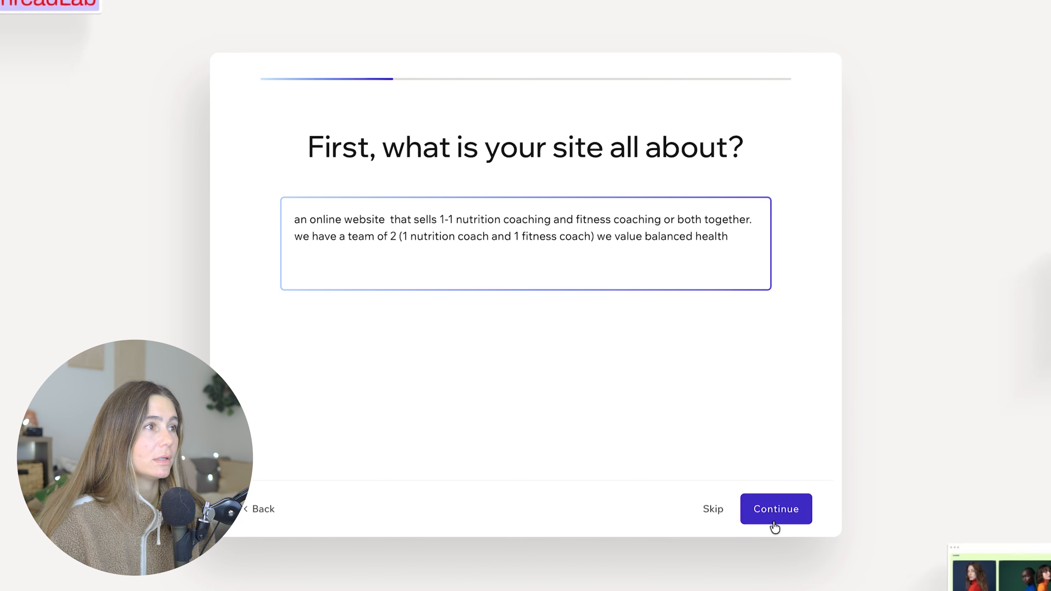
pyautogui.click(777, 522)
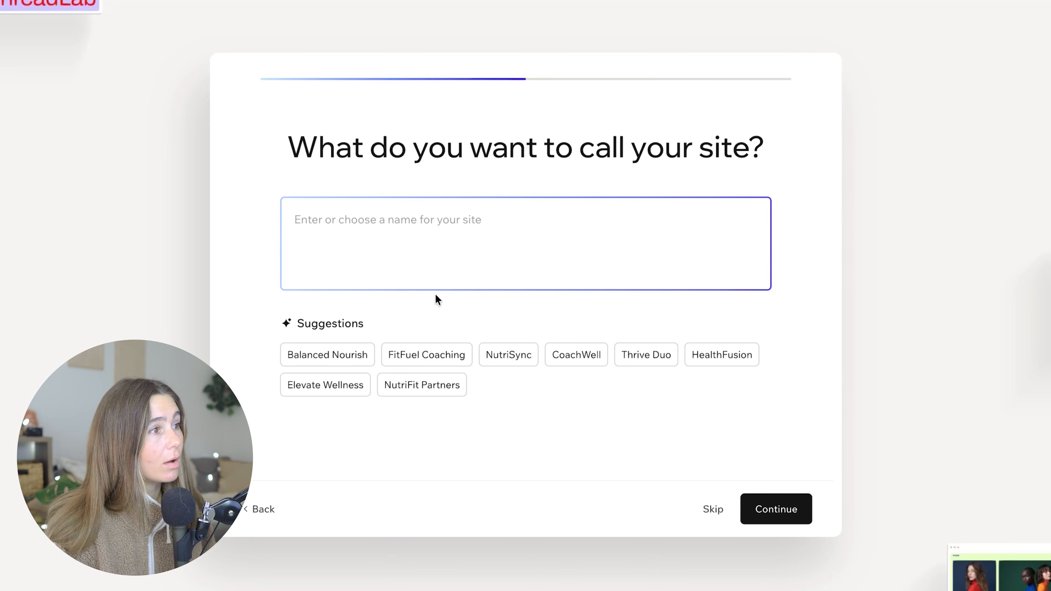
# - Name the site Elevate Wellness and set its goals to Drive coaching sales, Build a health community, Increase brand awareness and Drive online bookings
pyautogui.click(364, 391)
pyautogui.click(786, 506)
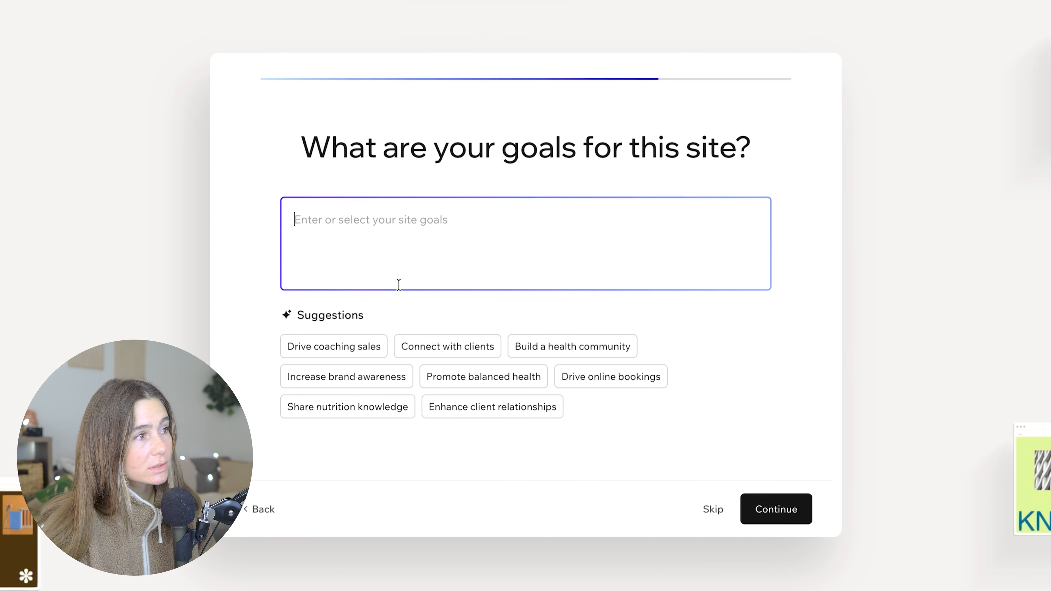
pyautogui.click(342, 352)
pyautogui.click(548, 348)
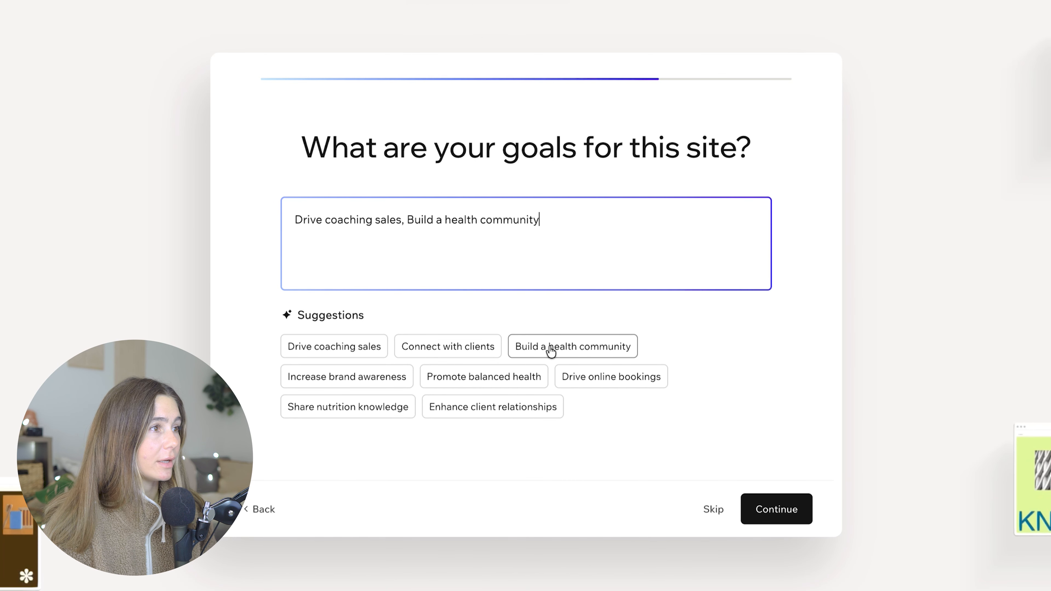
pyautogui.click(355, 389)
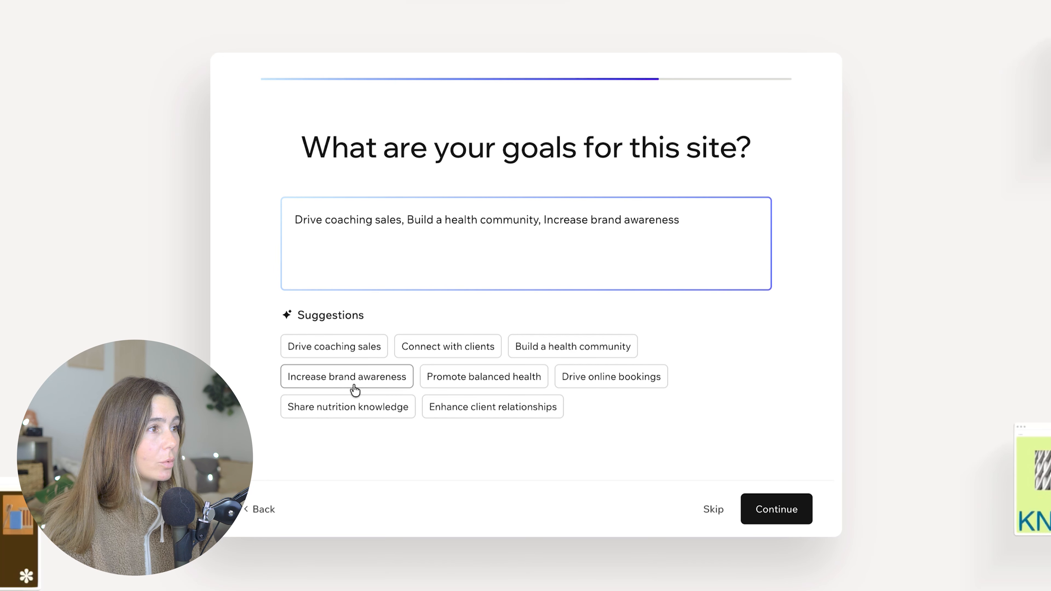
pyautogui.click(637, 379)
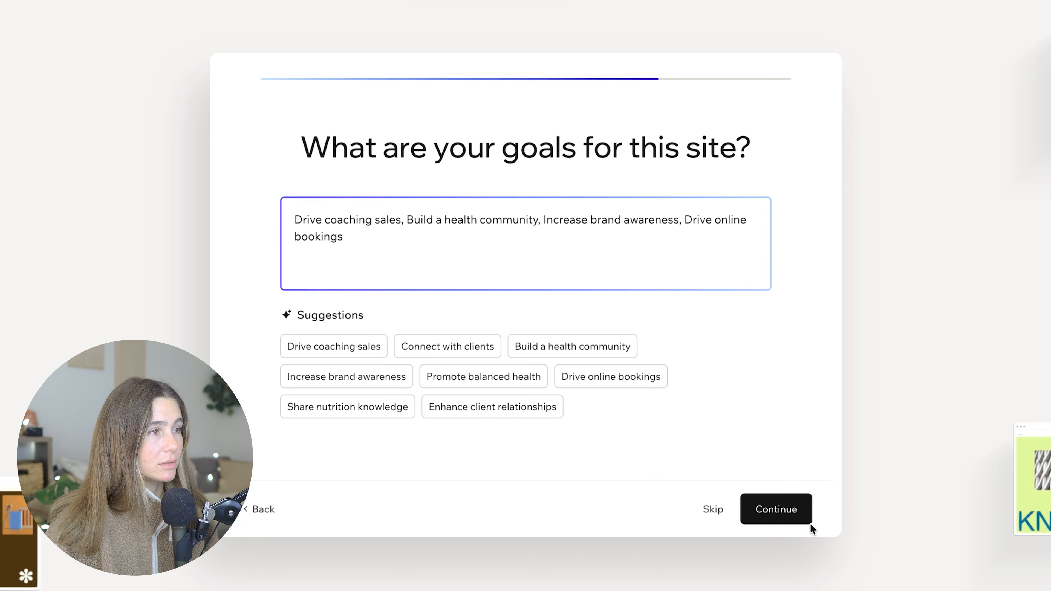
pyautogui.click(789, 509)
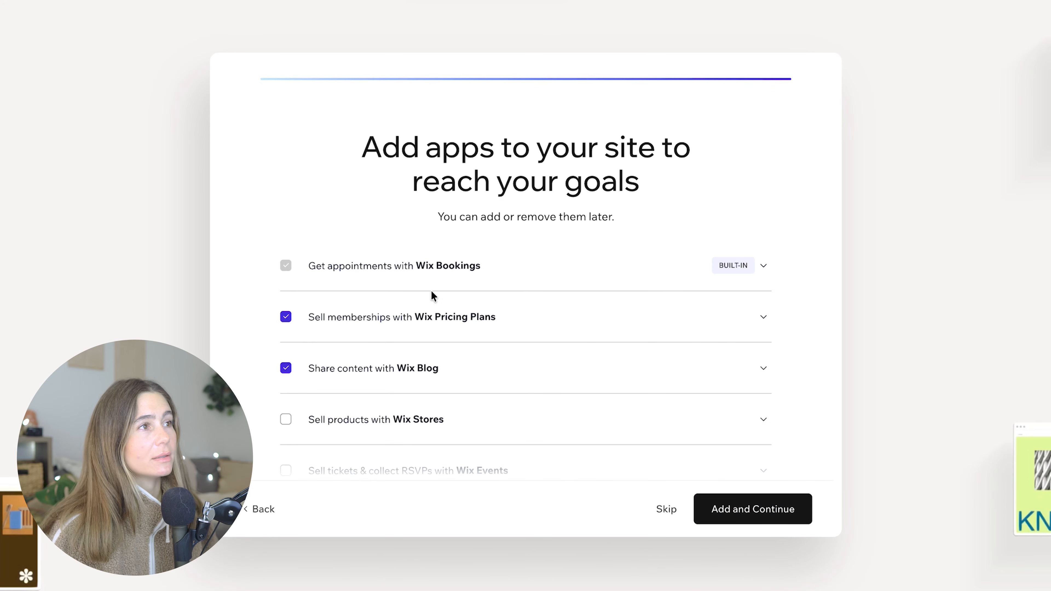
# - Select Wix Online Programs in addition to the preselected Wix Pricing Plans and Wix Blog, and add the apps to the site
pyautogui.scroll(-1, 587, 277)
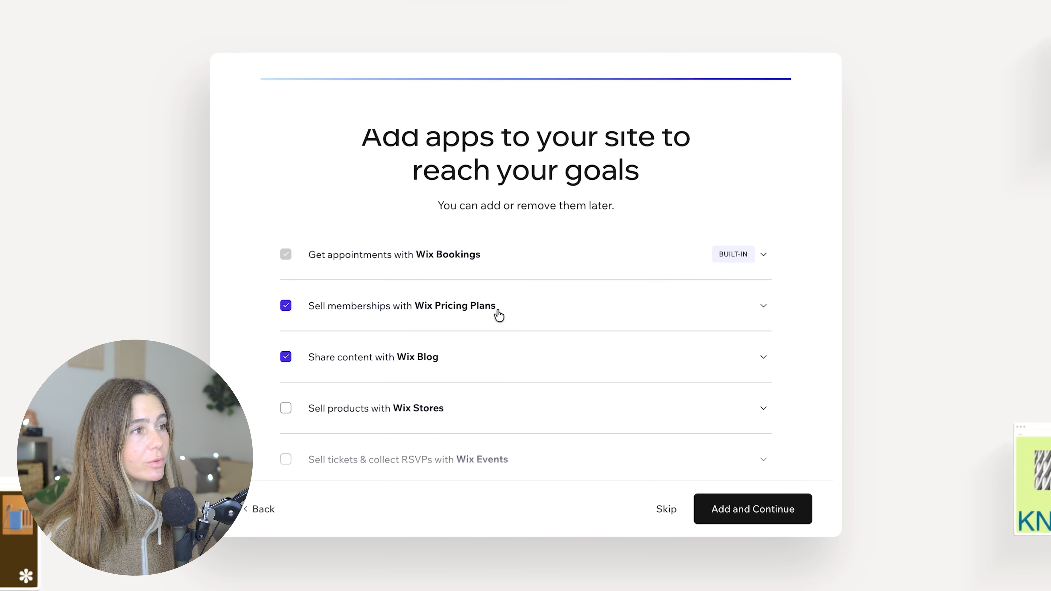
pyautogui.scroll(-2, 537, 310)
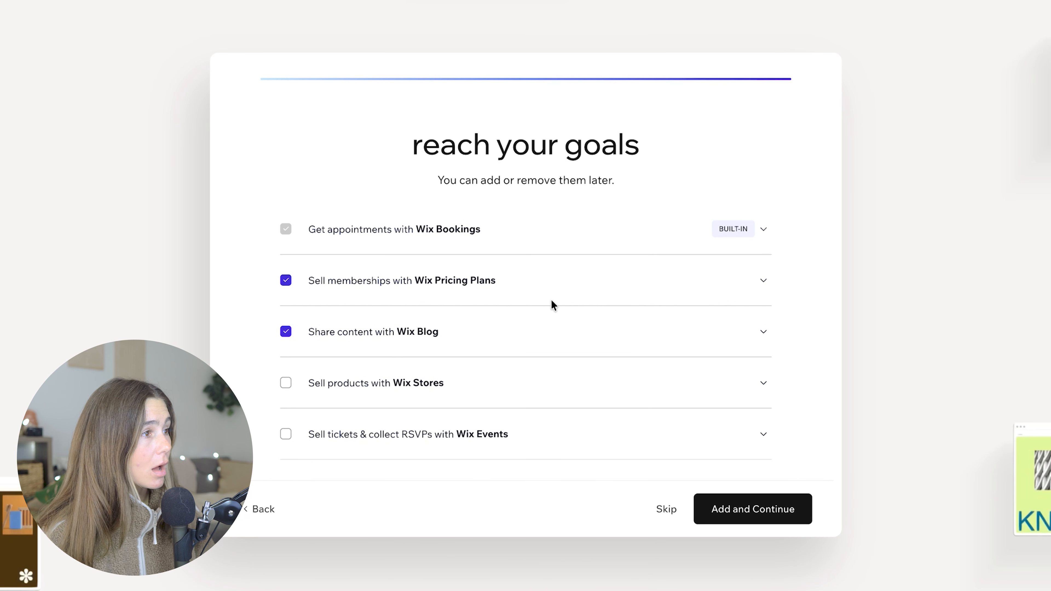
pyautogui.scroll(-5, 552, 307)
pyautogui.scroll(-3, 579, 238)
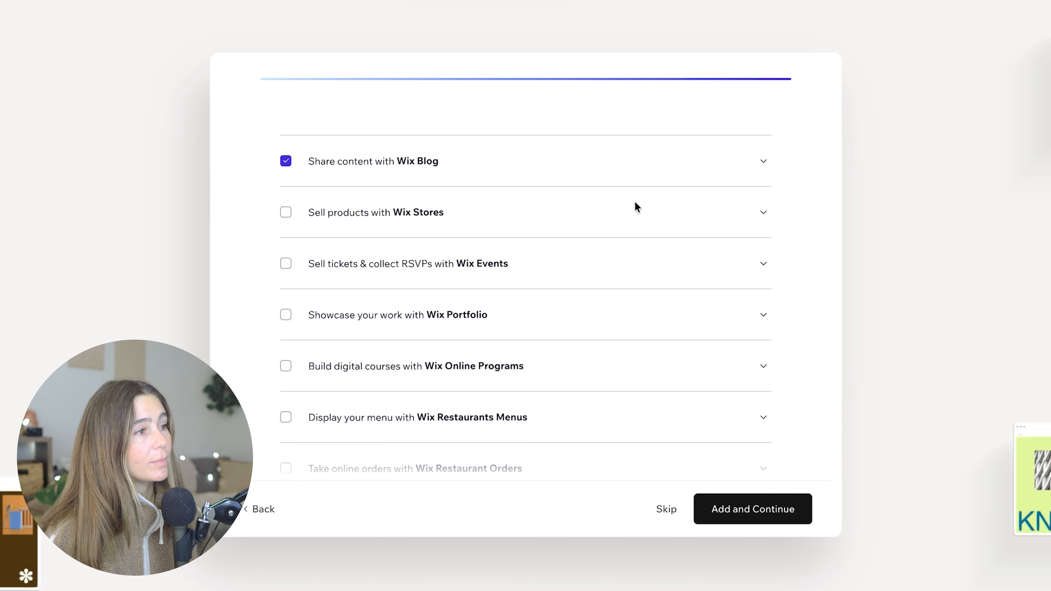
pyautogui.click(429, 372)
pyautogui.click(287, 368)
pyautogui.scroll(-8, 290, 372)
pyautogui.scroll(9, 395, 385)
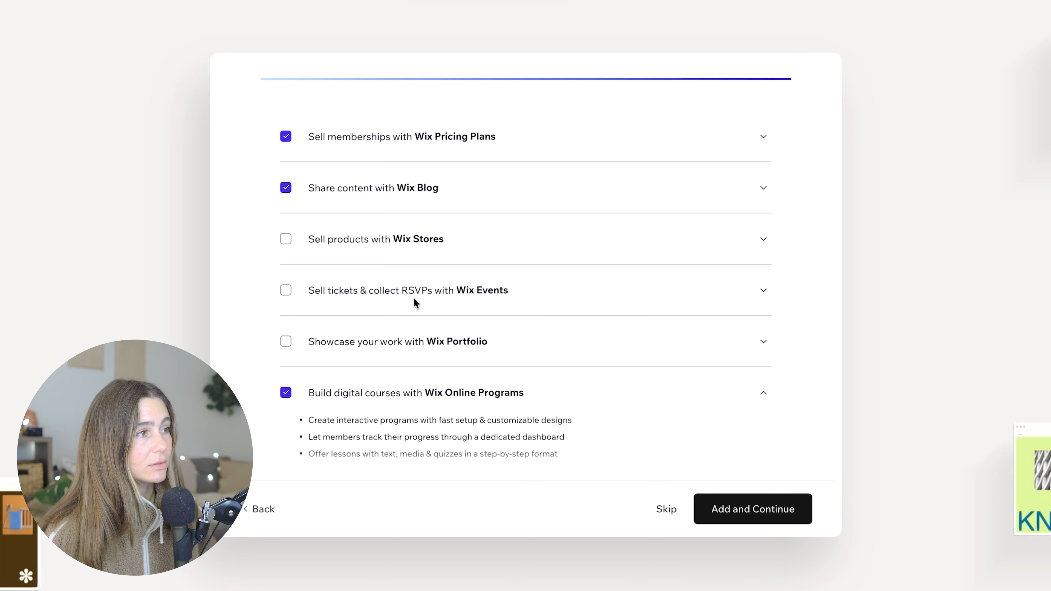
pyautogui.click(753, 509)
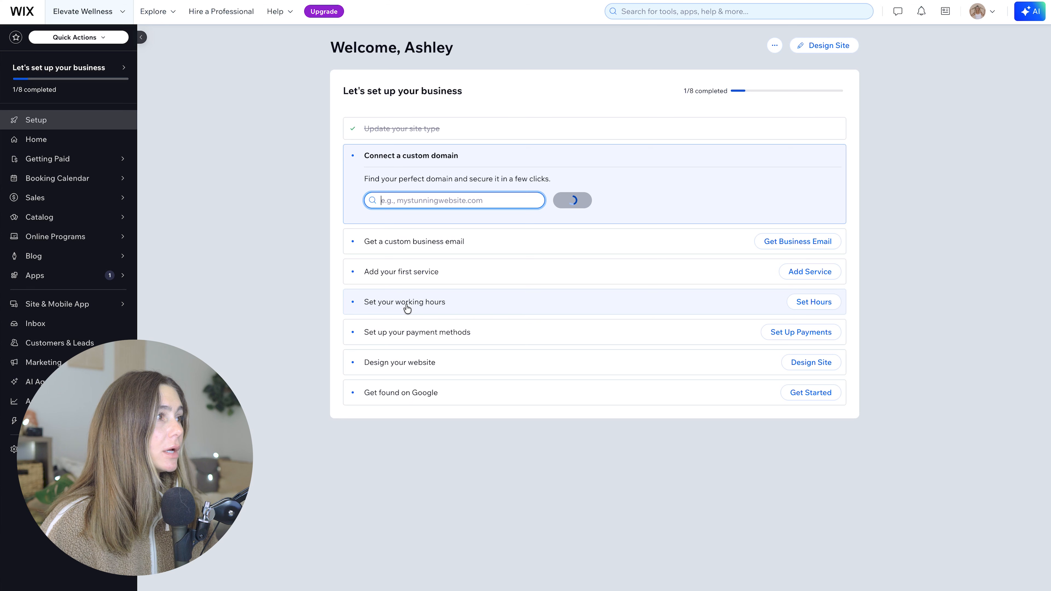
# - Choose to design the website by customizing a template and browse the Nutrition Coach templates
pyautogui.click(824, 56)
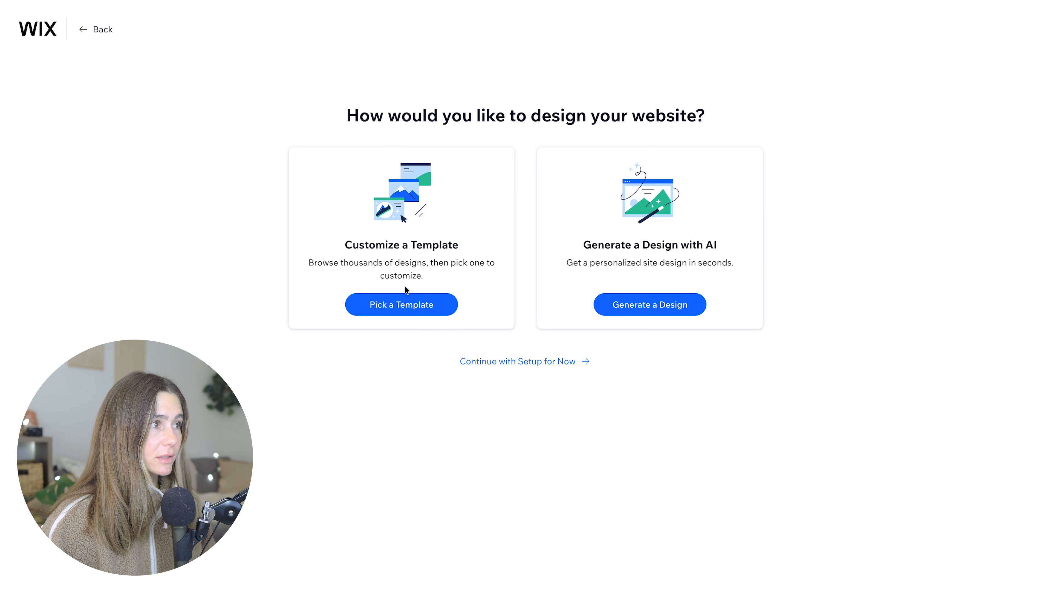
pyautogui.click(409, 310)
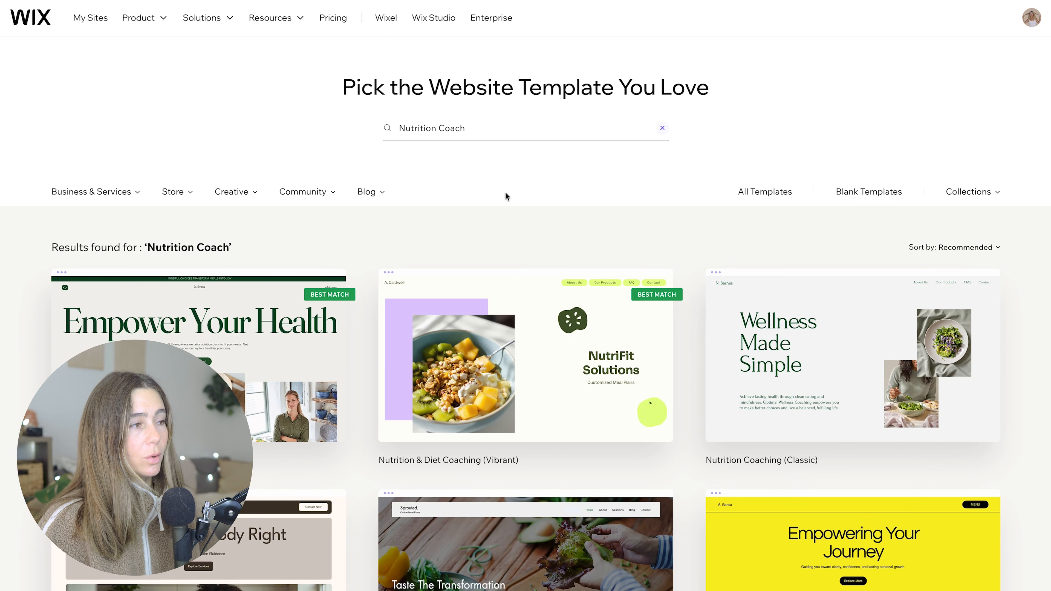
pyautogui.moveTo(297, 341)
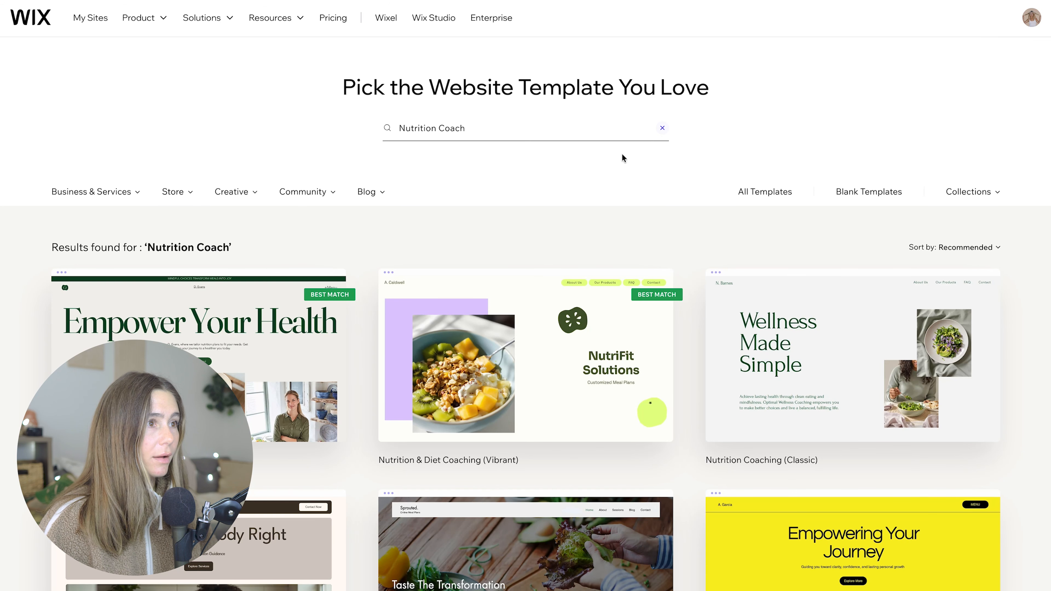
pyautogui.moveTo(263, 383)
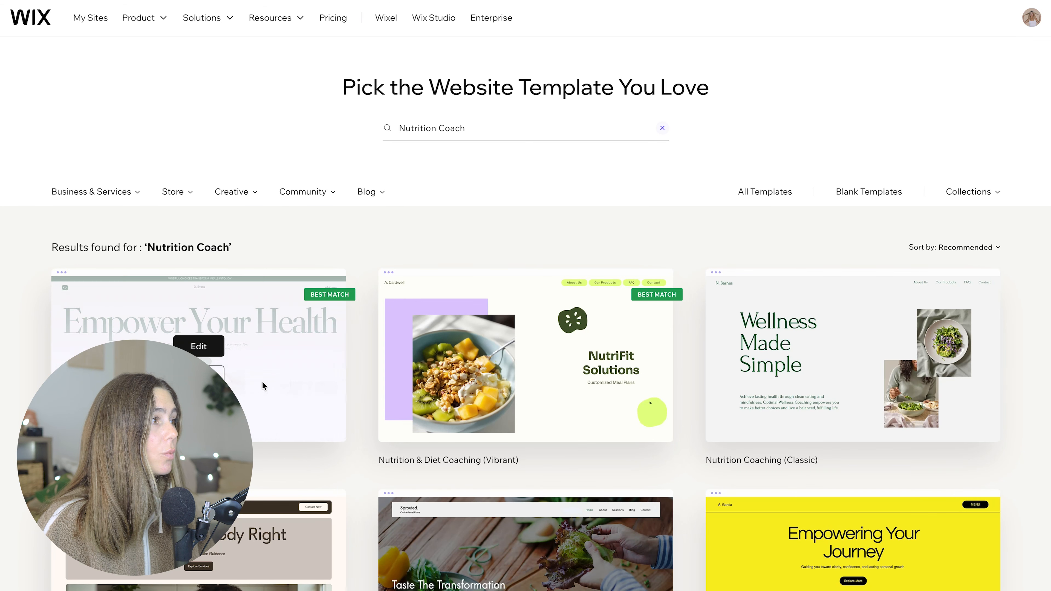
pyautogui.scroll(-2, 822, 172)
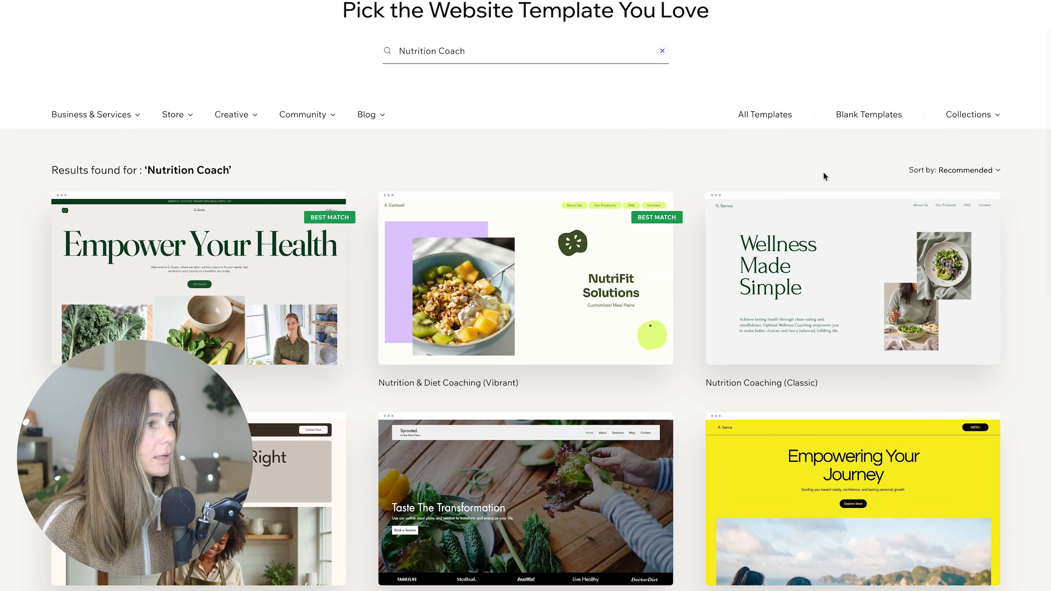
pyautogui.scroll(-7, 511, 231)
pyautogui.scroll(-9, 511, 232)
pyautogui.scroll(18, 511, 233)
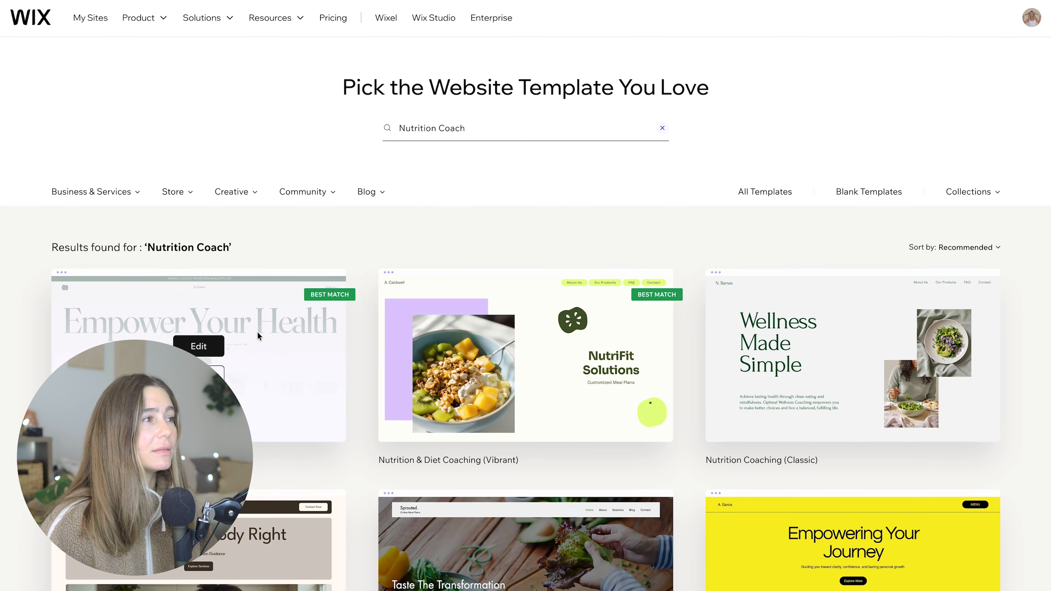
# - Preview the Empower Your Health template, including its mobile version, and open it for editing
pyautogui.click(288, 332)
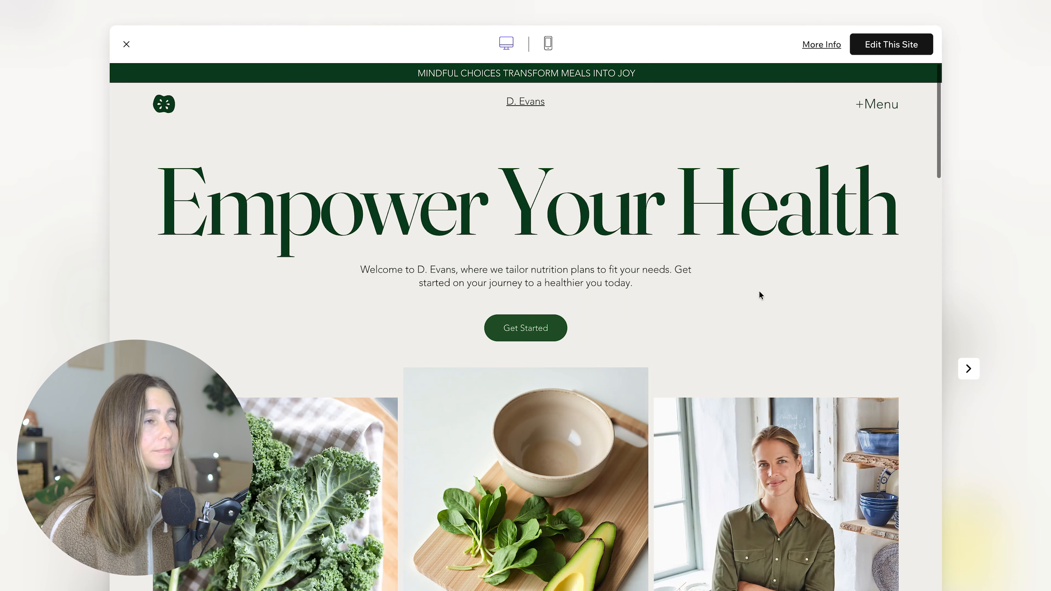
pyautogui.click(548, 43)
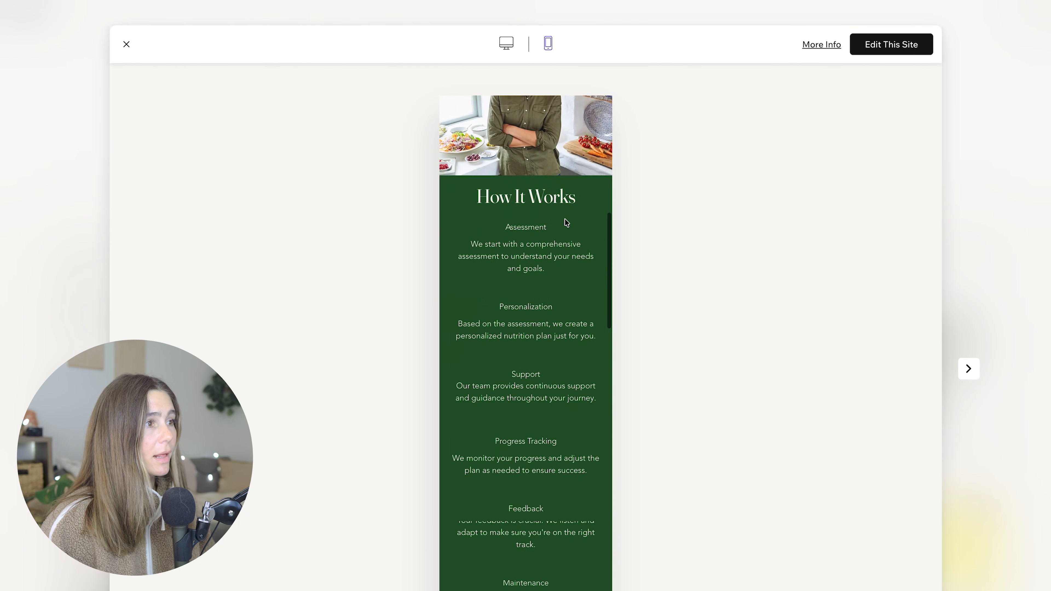
pyautogui.click(905, 42)
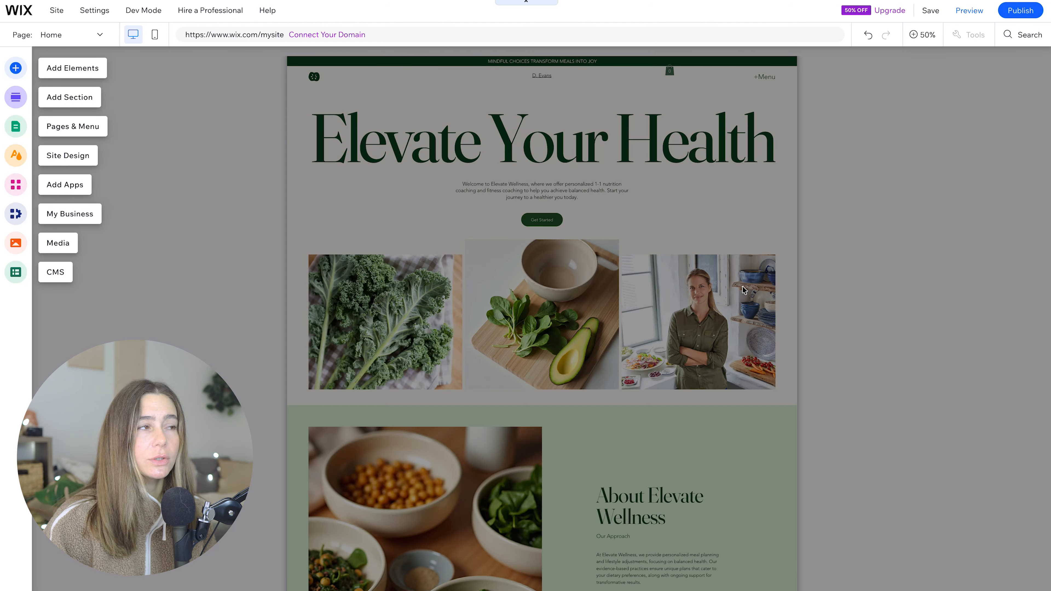
# - Review the sections of the Home page and the content of the Services, Contact, Book Online and Blog pages
pyautogui.click(562, 222)
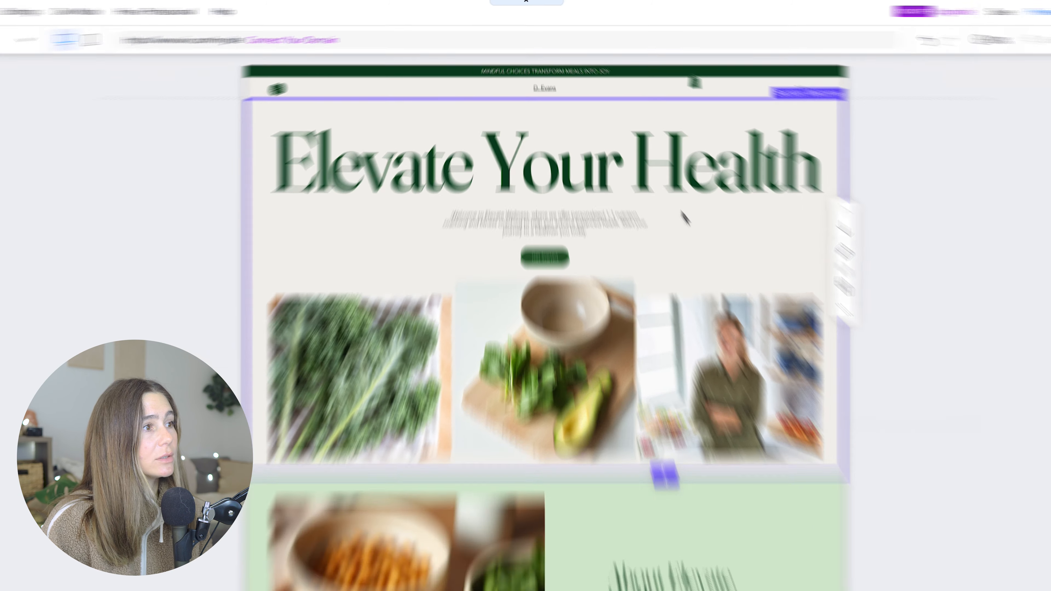
pyautogui.scroll(-10, 724, 272)
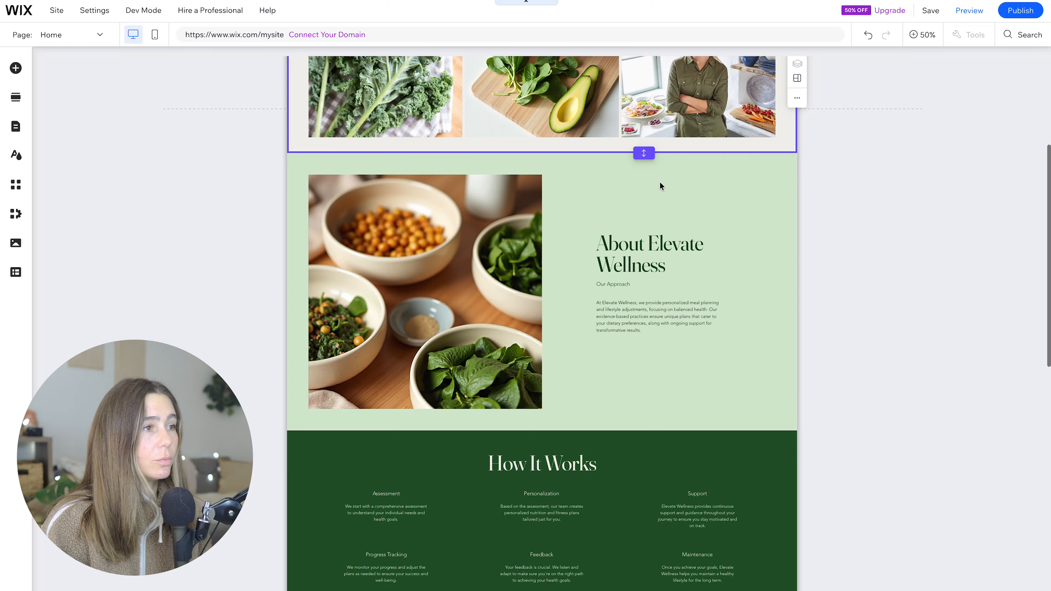
pyautogui.scroll(-6, 660, 184)
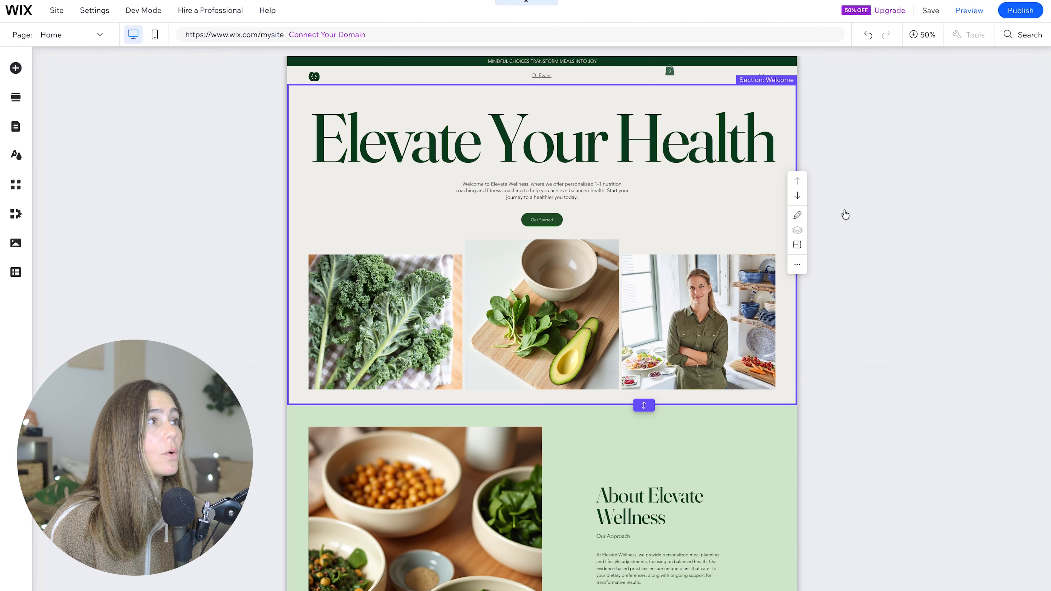
pyautogui.click(66, 34)
pyautogui.click(56, 73)
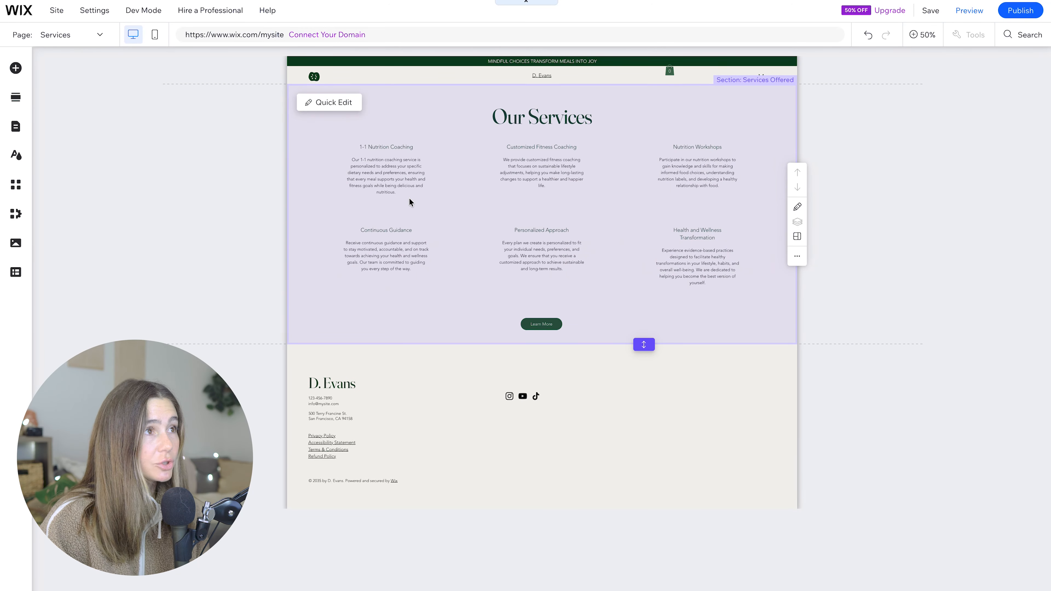
pyautogui.click(73, 35)
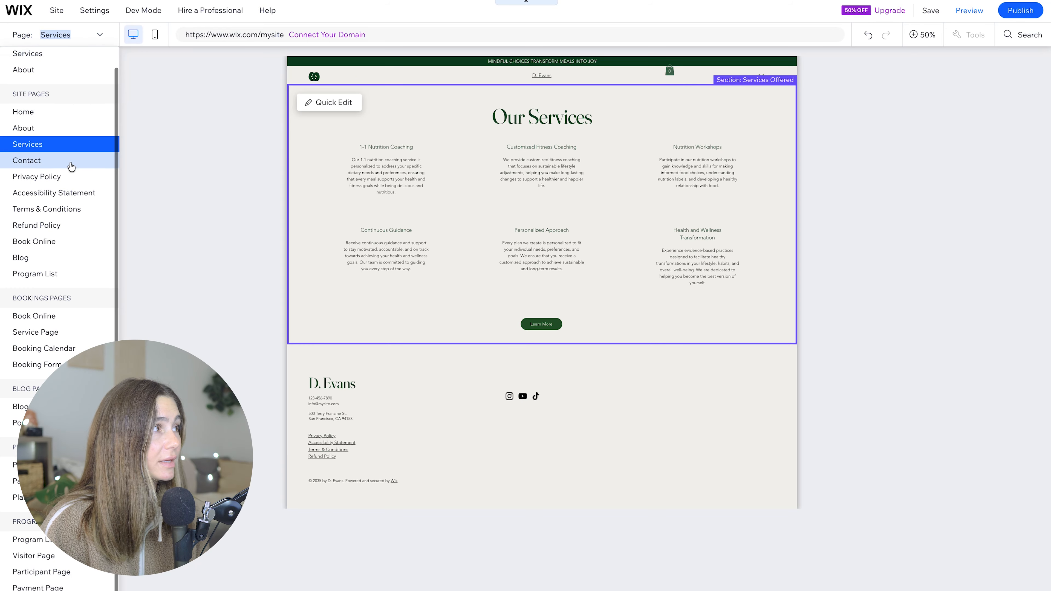
pyautogui.click(71, 165)
pyautogui.scroll(-1, 557, 193)
pyautogui.scroll(1, 557, 193)
pyautogui.click(359, 202)
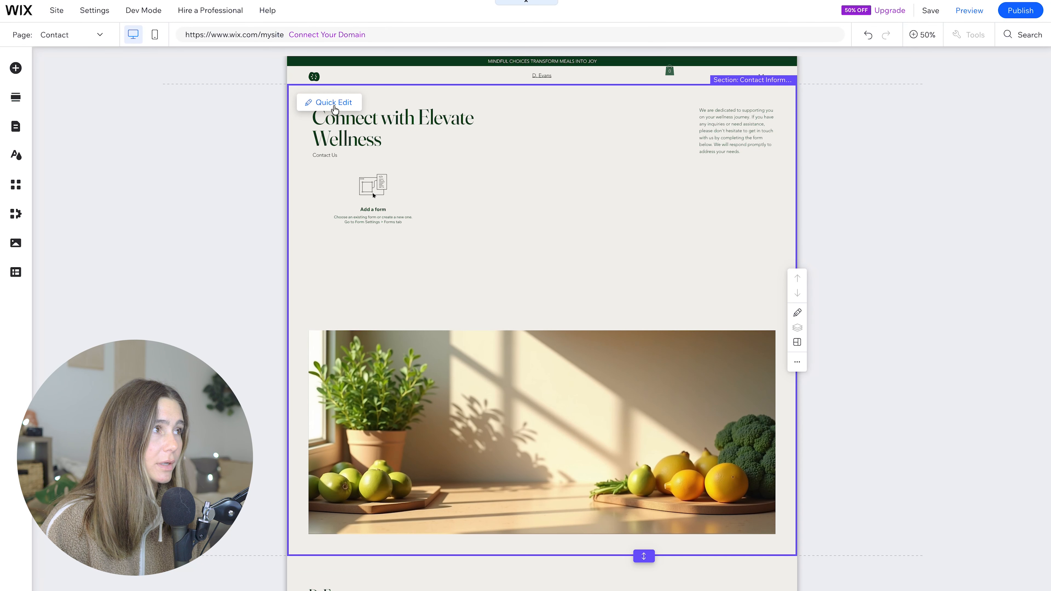
pyautogui.click(93, 40)
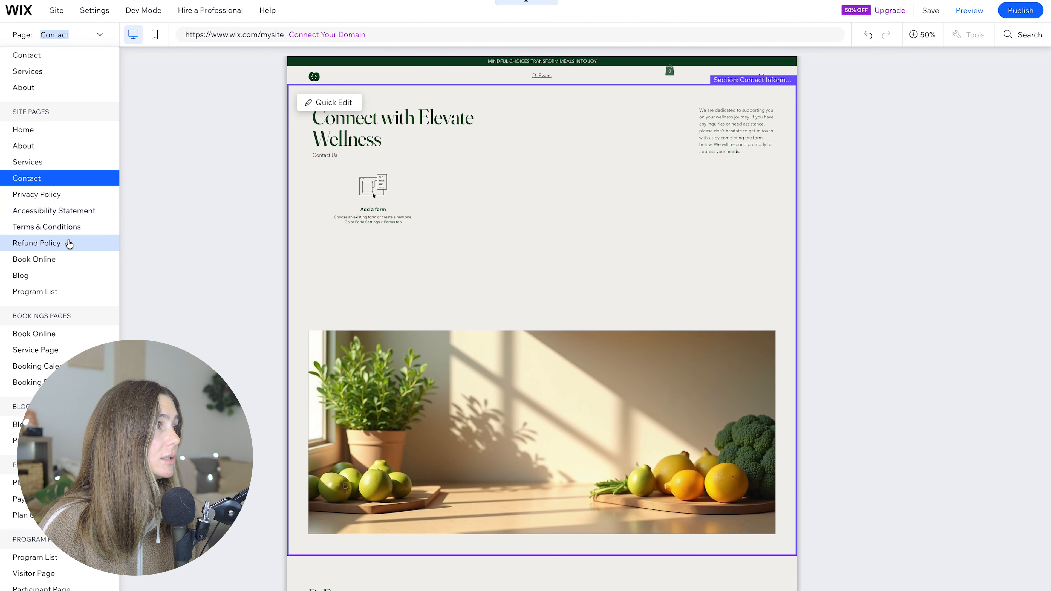
pyautogui.click(34, 258)
pyautogui.click(83, 34)
pyautogui.click(34, 280)
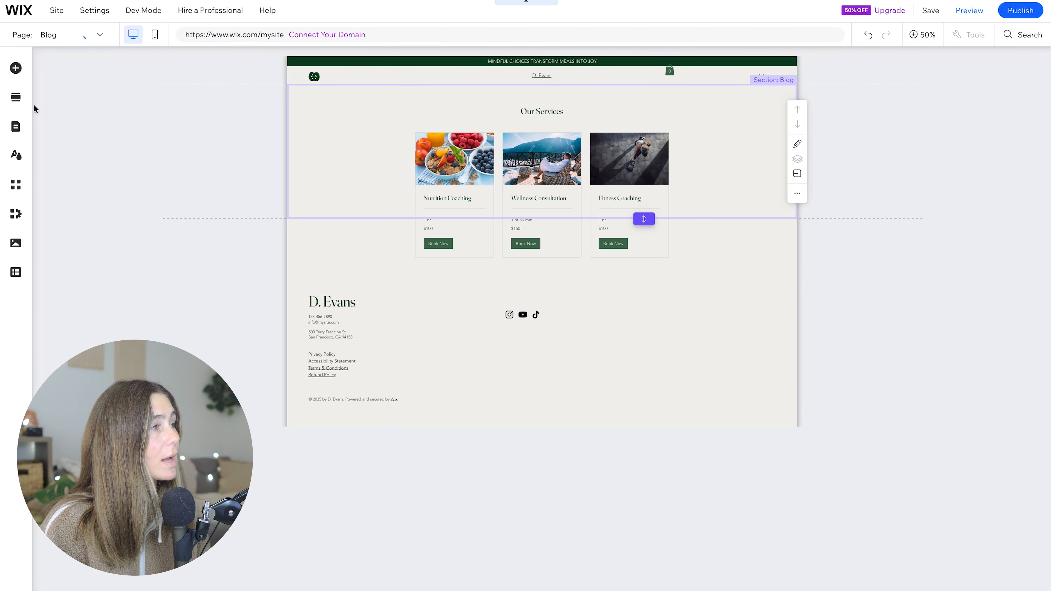
# - Return to the Home page and select the hamburger menu in the site header
pyautogui.click(90, 38)
pyautogui.scroll(1, 67, 89)
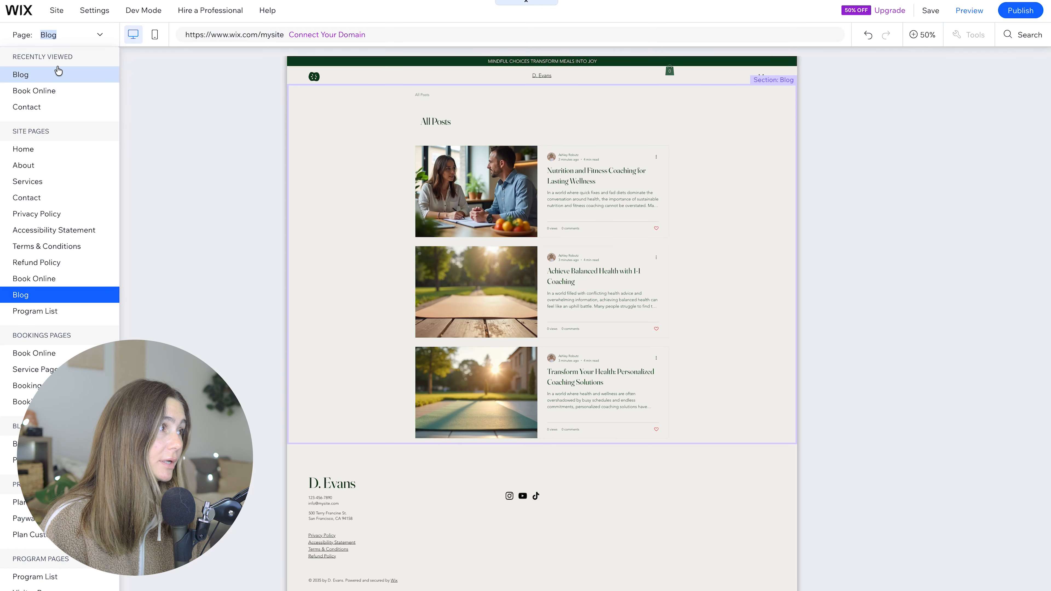
pyautogui.click(51, 150)
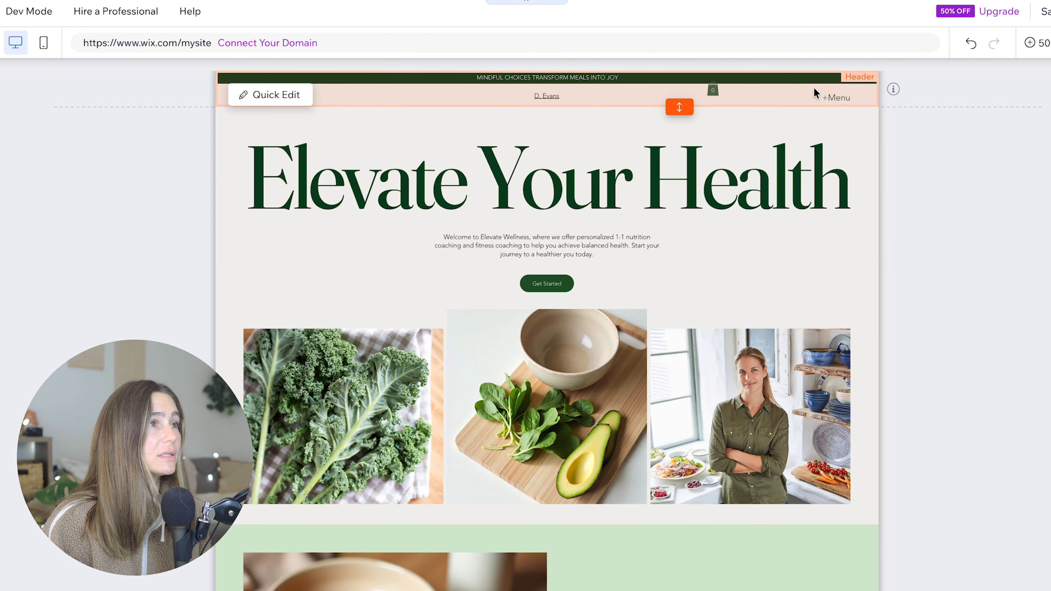
pyautogui.click(837, 99)
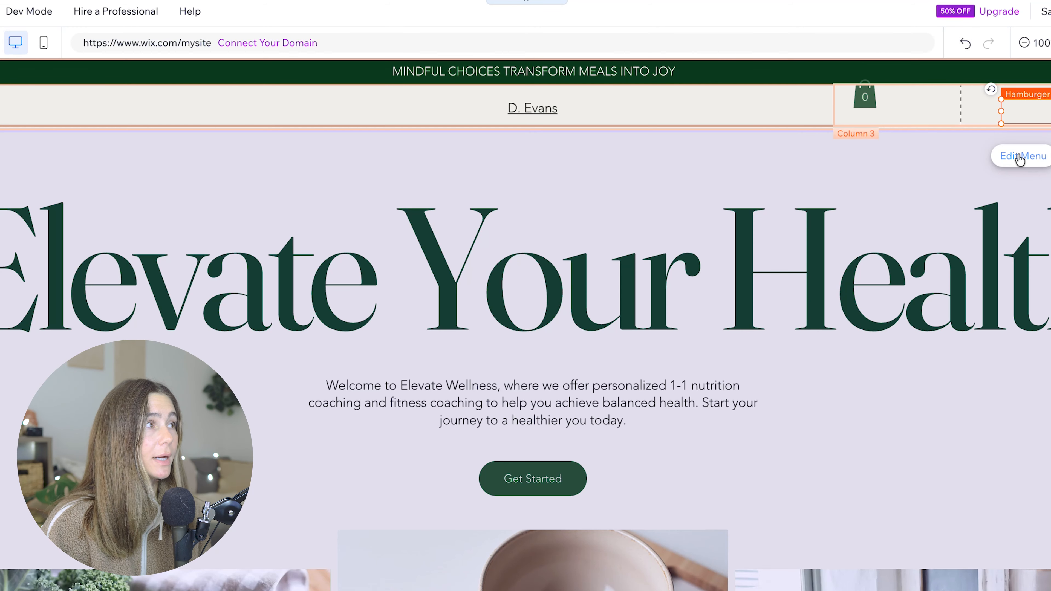
# - Open the hamburger menu for editing and reorder the site menu so that Blog comes directly after Contact
pyautogui.click(1018, 159)
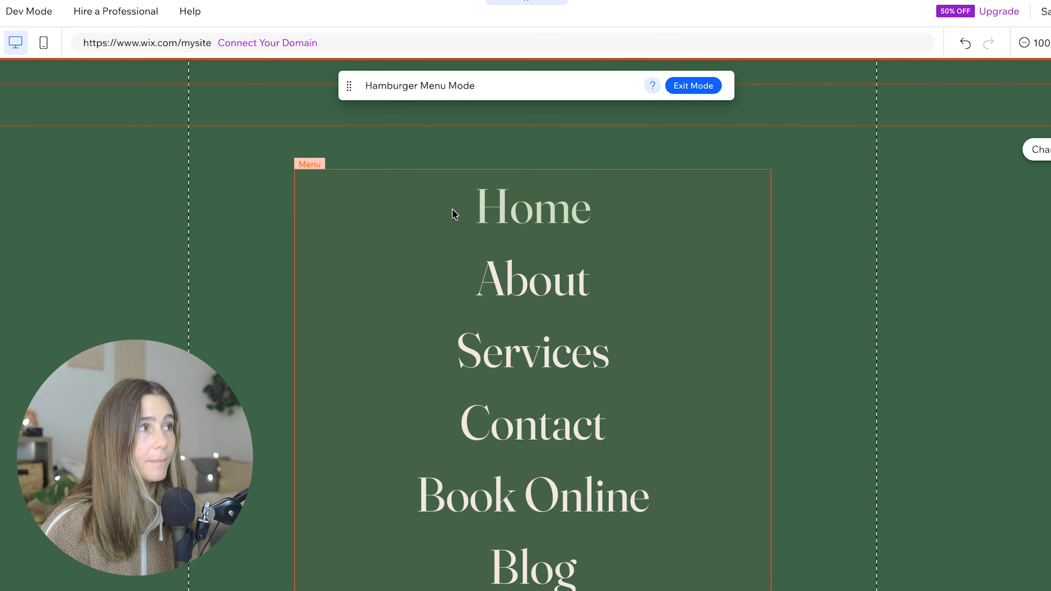
pyautogui.click(536, 287)
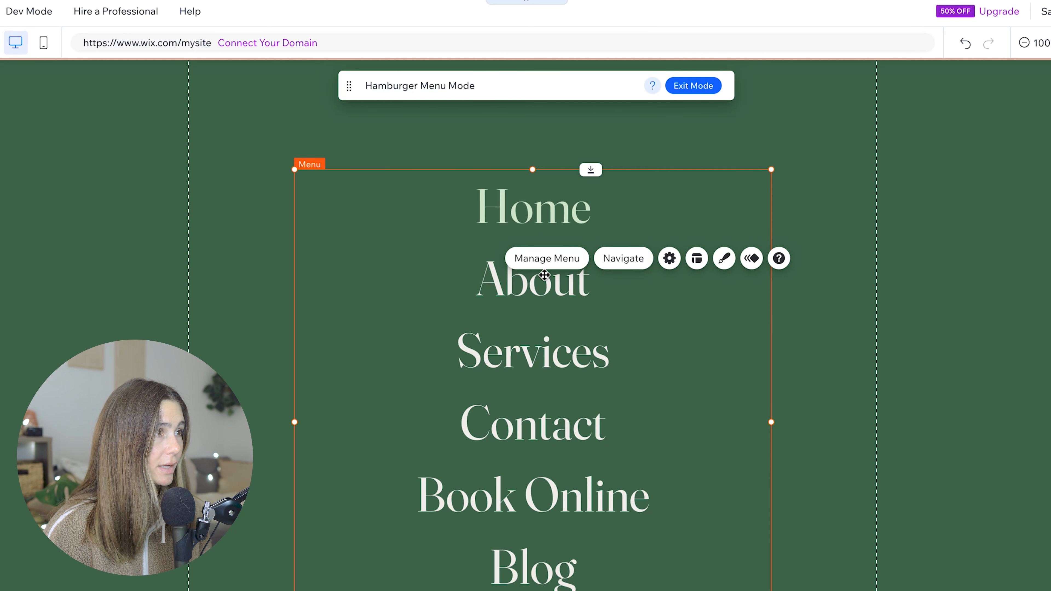
pyautogui.click(547, 259)
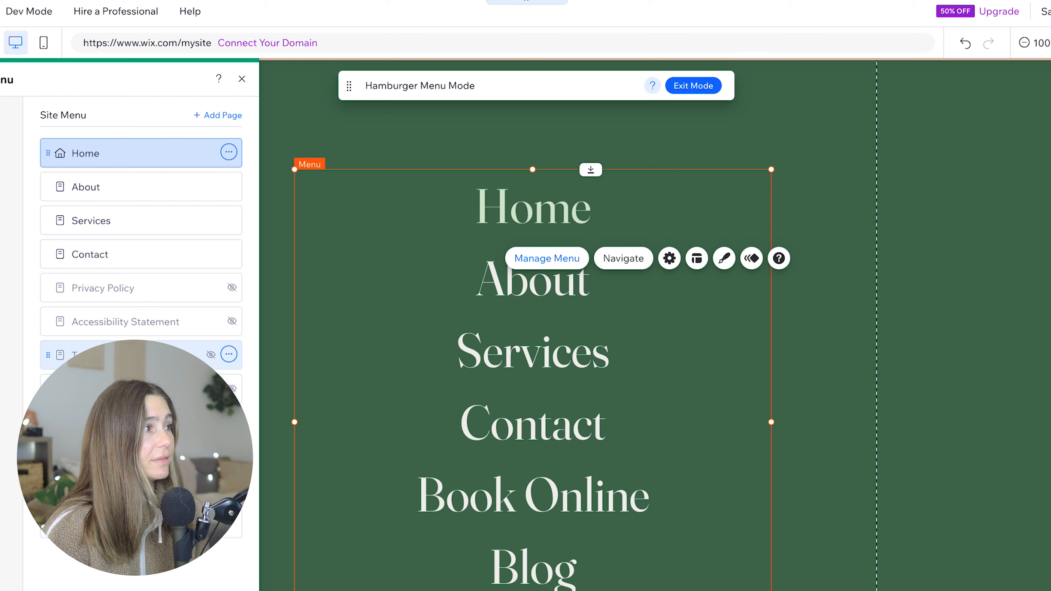
pyautogui.press('Escape')
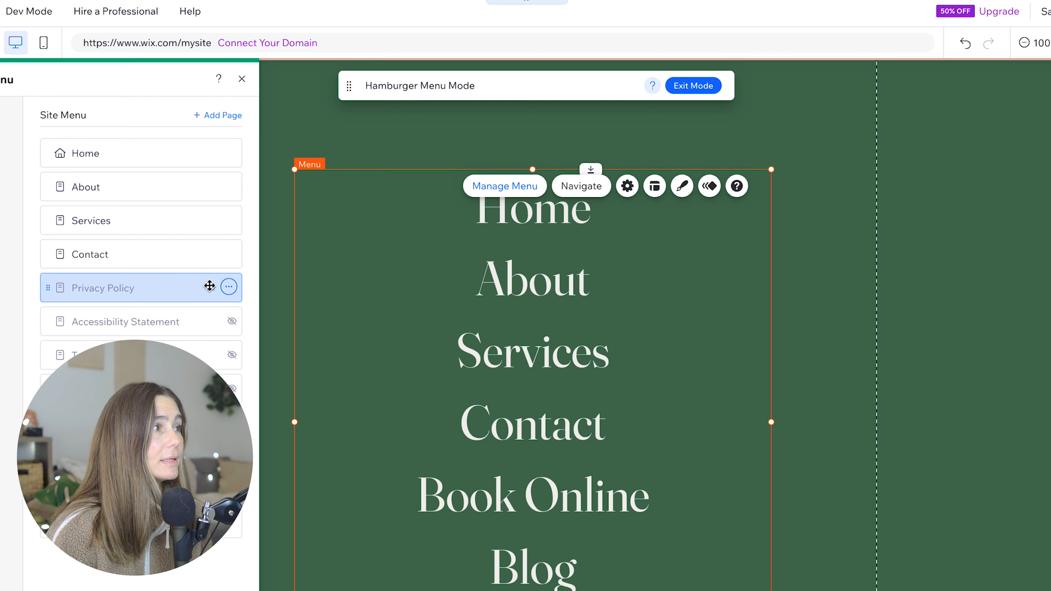
pyautogui.moveTo(136, 489); pyautogui.dragTo(171, 286)
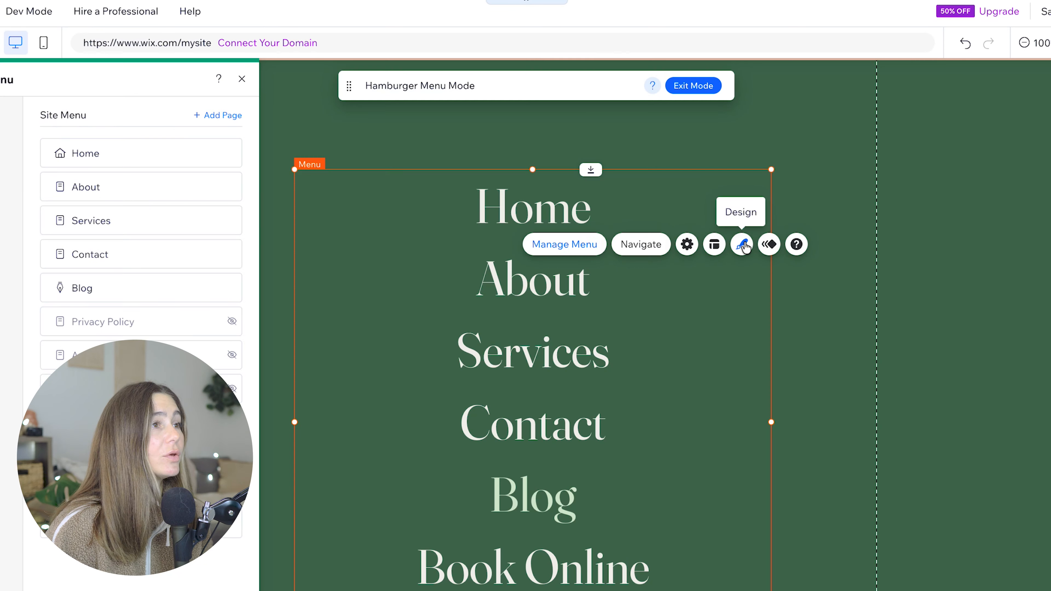
# - Examine the menu's design options for regular and selected items, its entrance animations and its layout settings
pyautogui.click(741, 245)
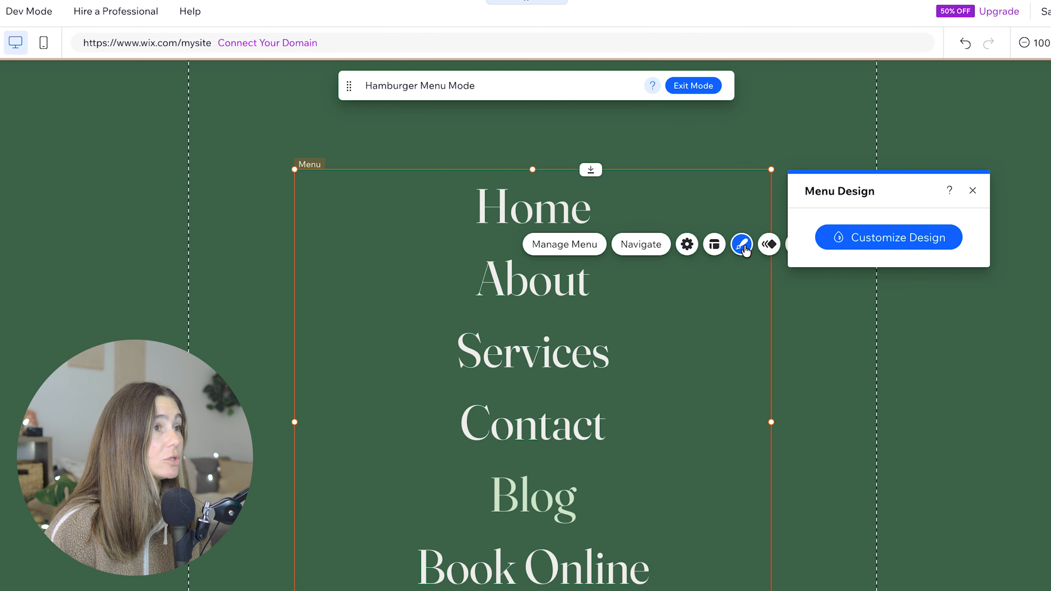
pyautogui.click(878, 267)
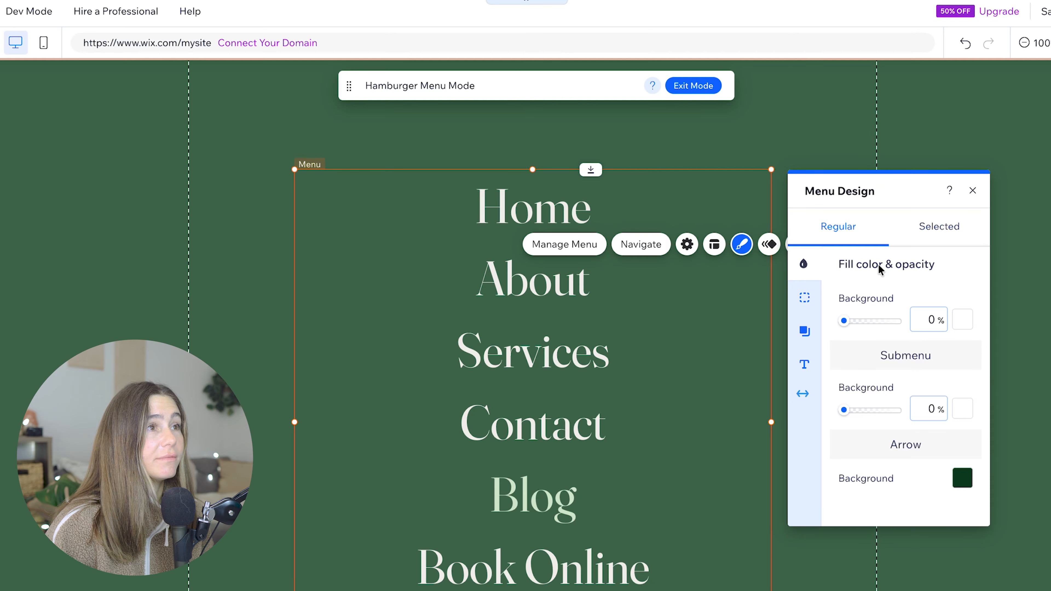
pyautogui.click(805, 332)
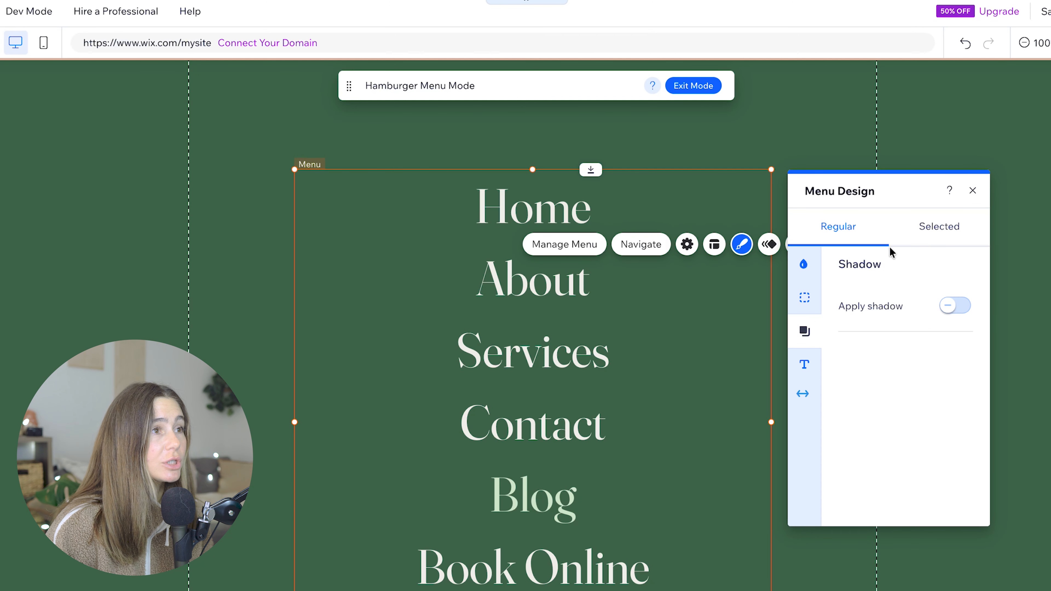
pyautogui.click(939, 234)
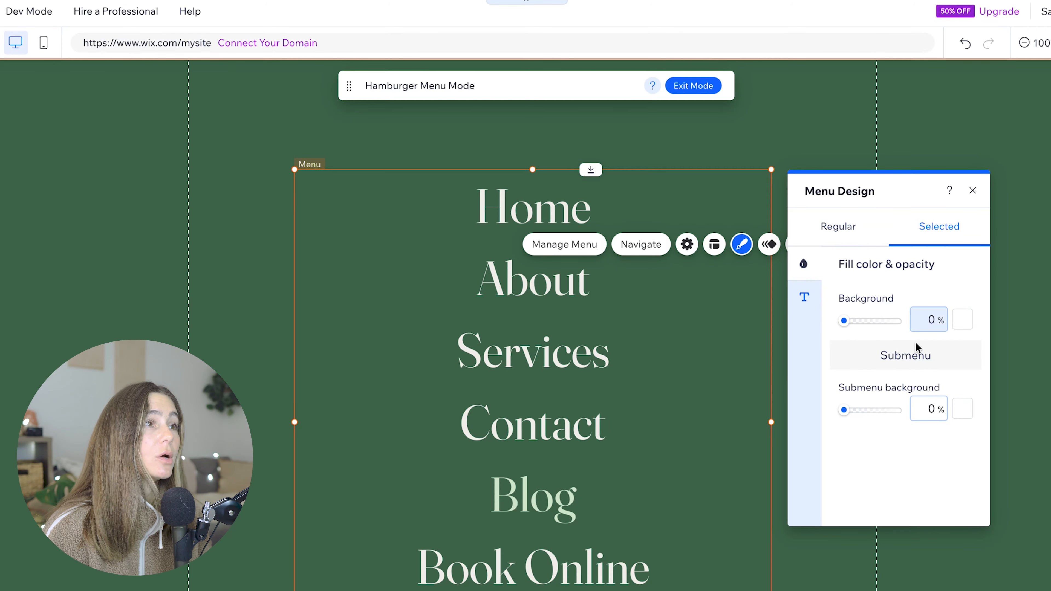
pyautogui.click(798, 240)
pyautogui.click(769, 245)
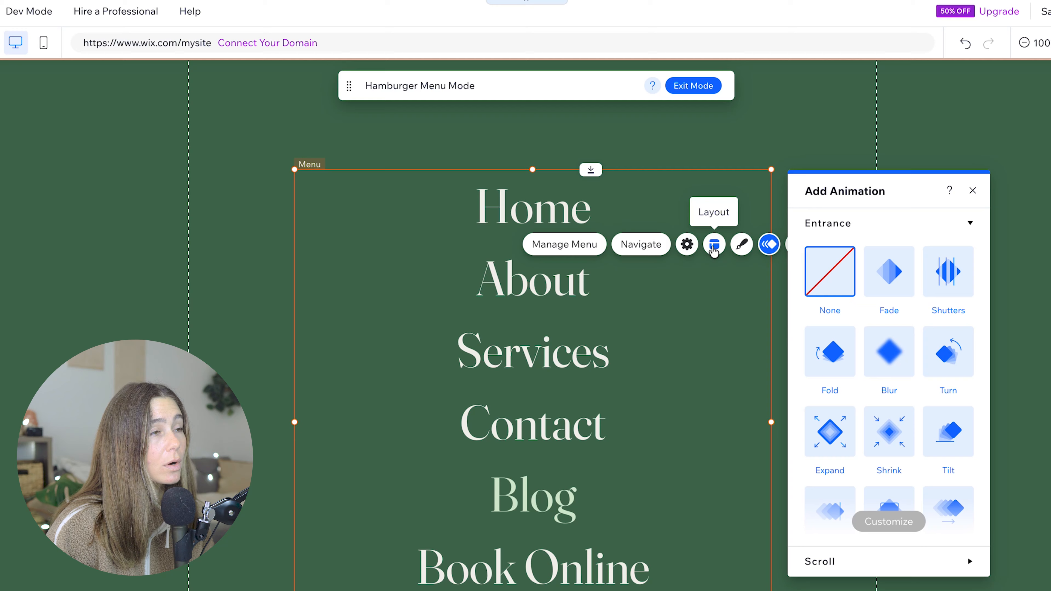
pyautogui.click(714, 247)
pyautogui.scroll(-1, 899, 372)
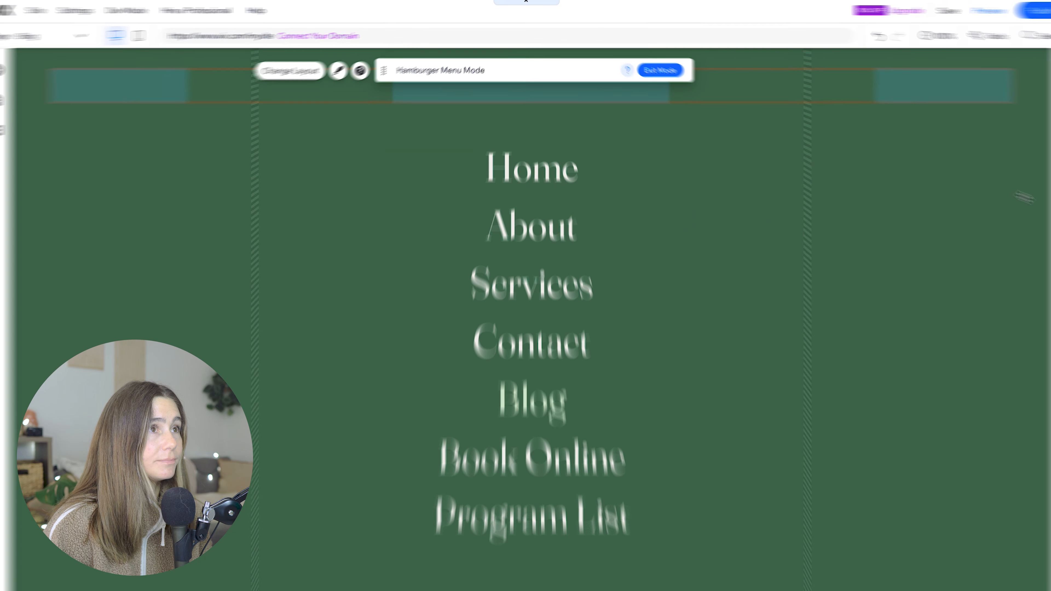
# - Return to the Home page, preview the site and open its navigation menu
pyautogui.click(68, 34)
pyautogui.scroll(1, 62, 70)
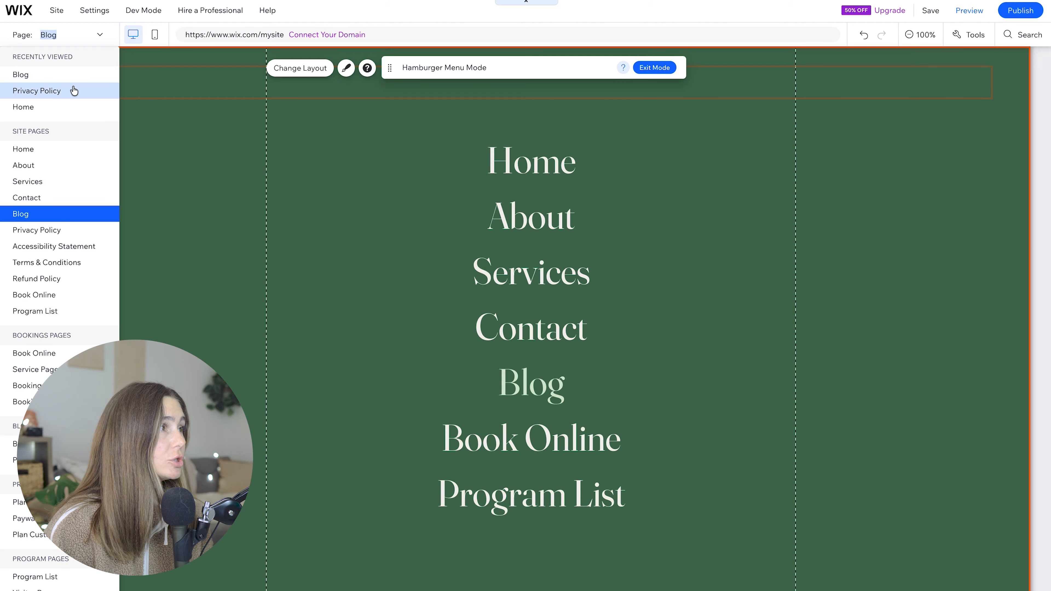
pyautogui.scroll(-1, 73, 54)
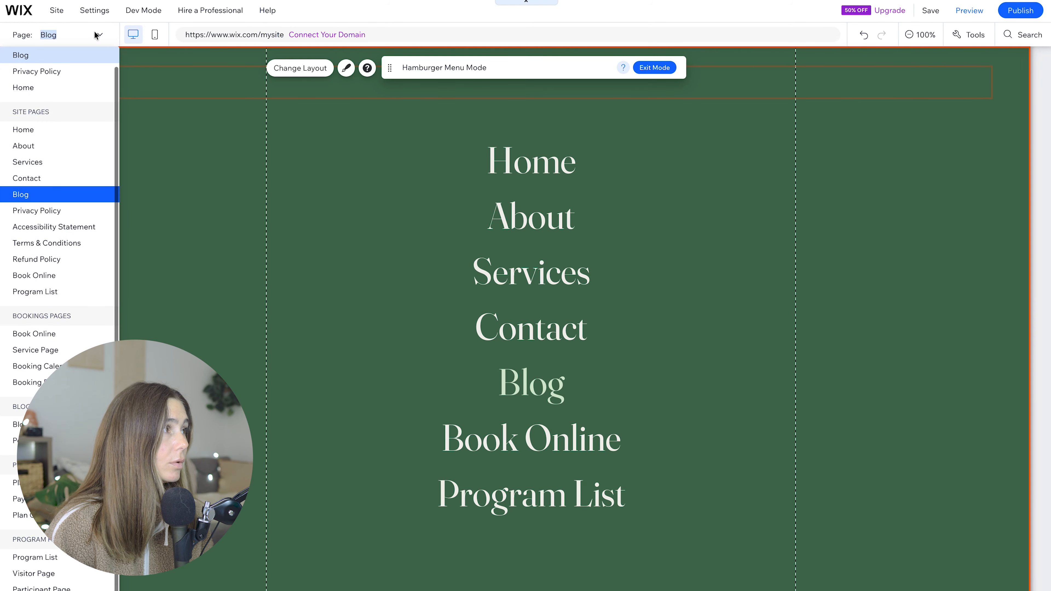
pyautogui.click(44, 135)
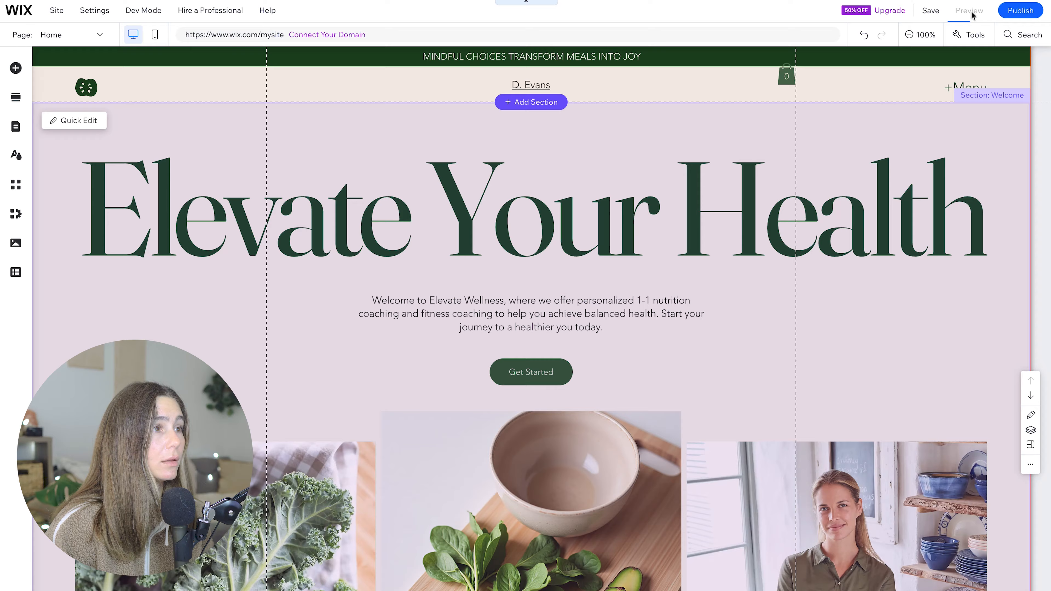
pyautogui.click(968, 10)
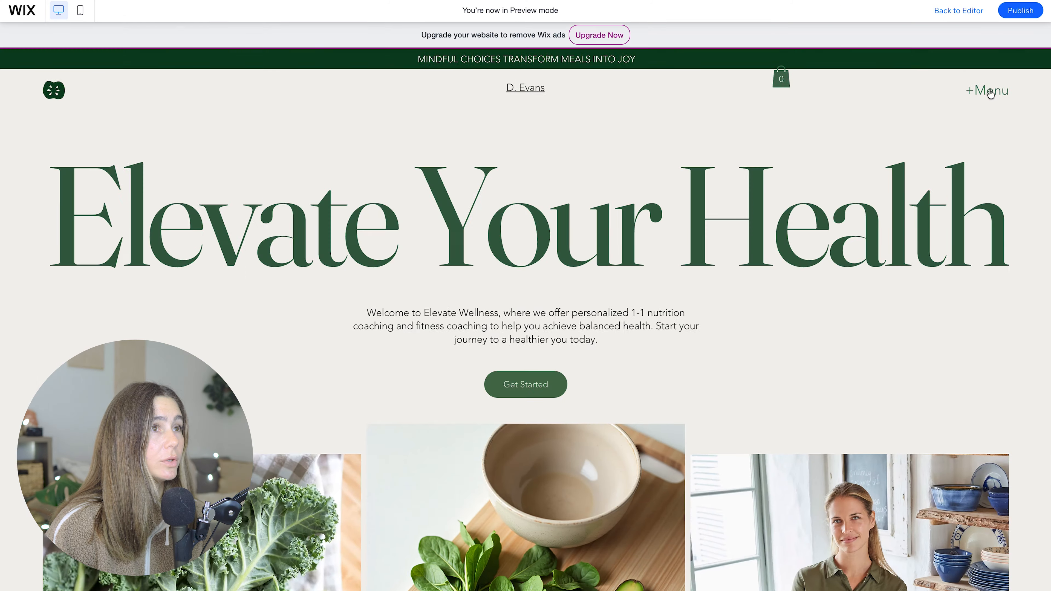
pyautogui.click(989, 93)
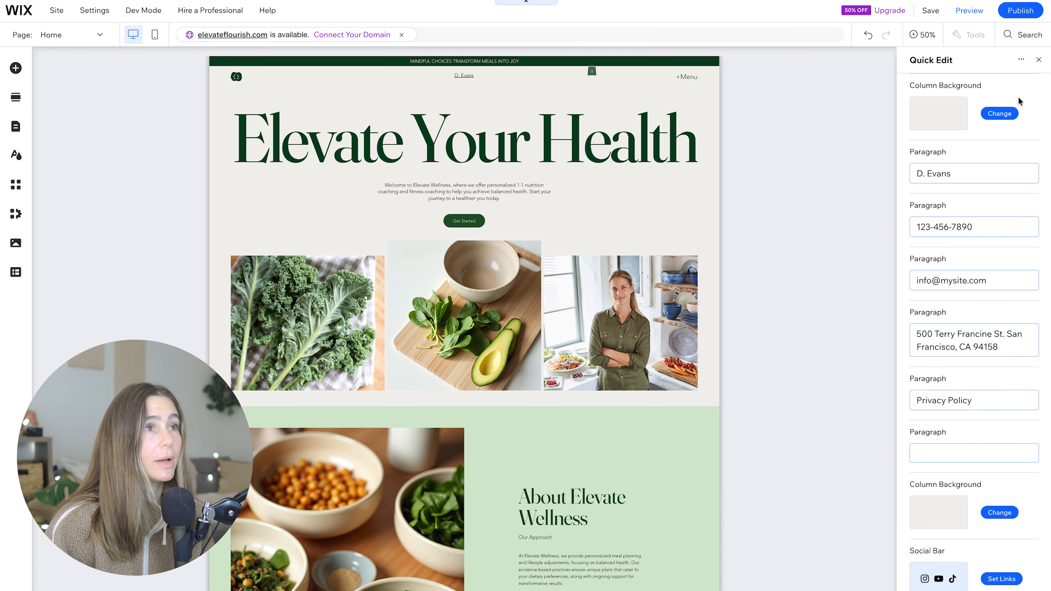
# - Close Quick Edit, try the Technical, Mature and another featured theme on the site, and restore the original site theme
pyautogui.click(1038, 60)
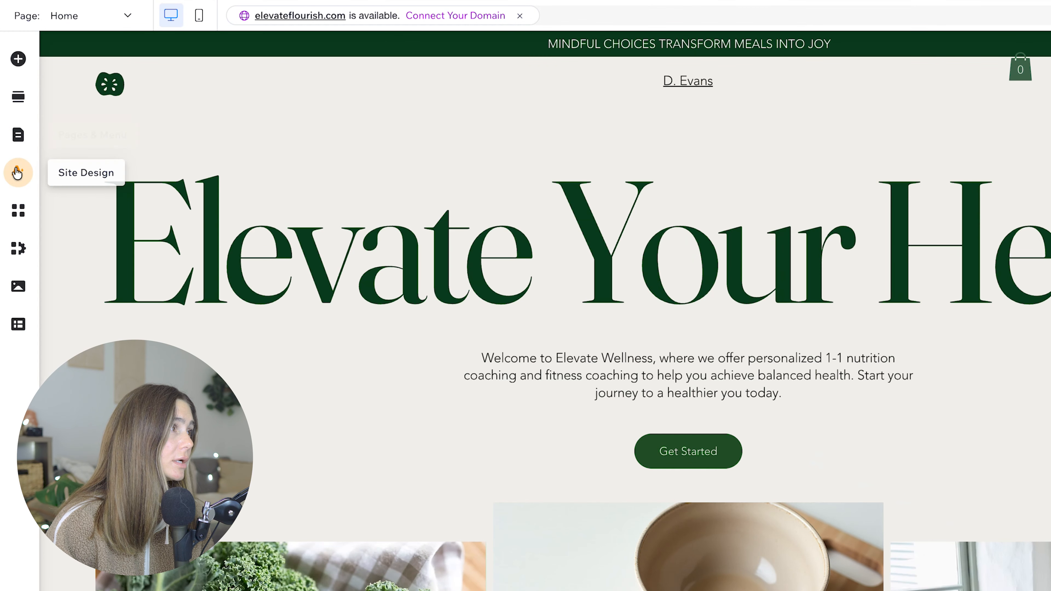
pyautogui.click(17, 173)
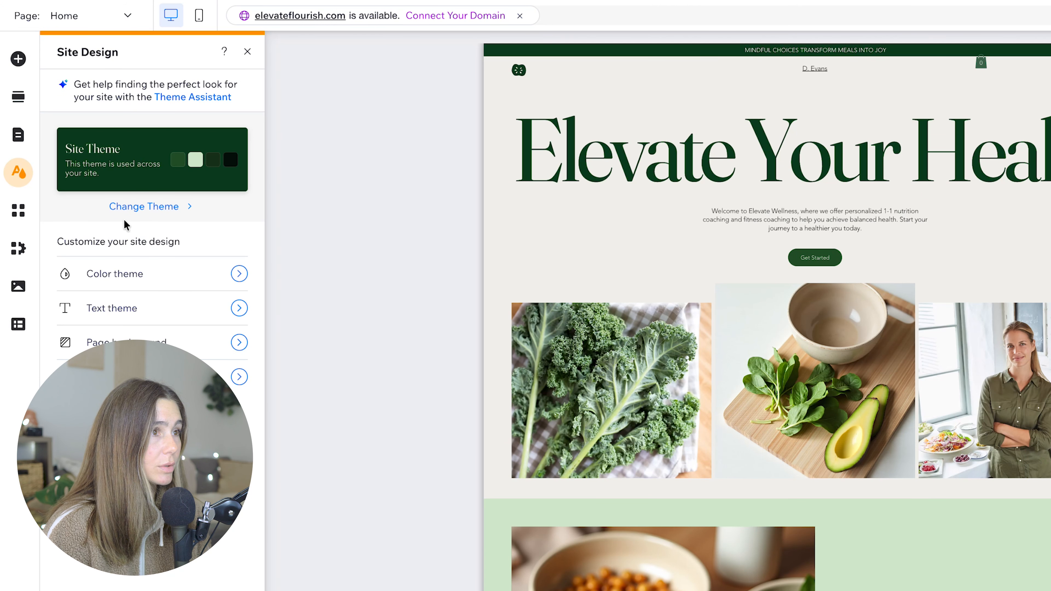
pyautogui.click(146, 207)
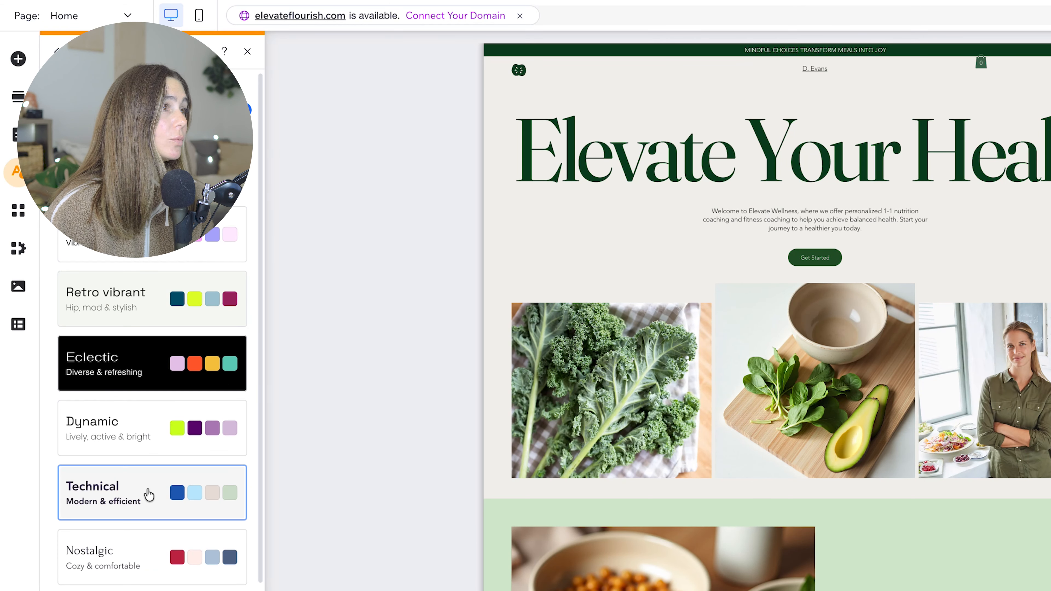
pyautogui.click(147, 495)
pyautogui.scroll(-5, 114, 501)
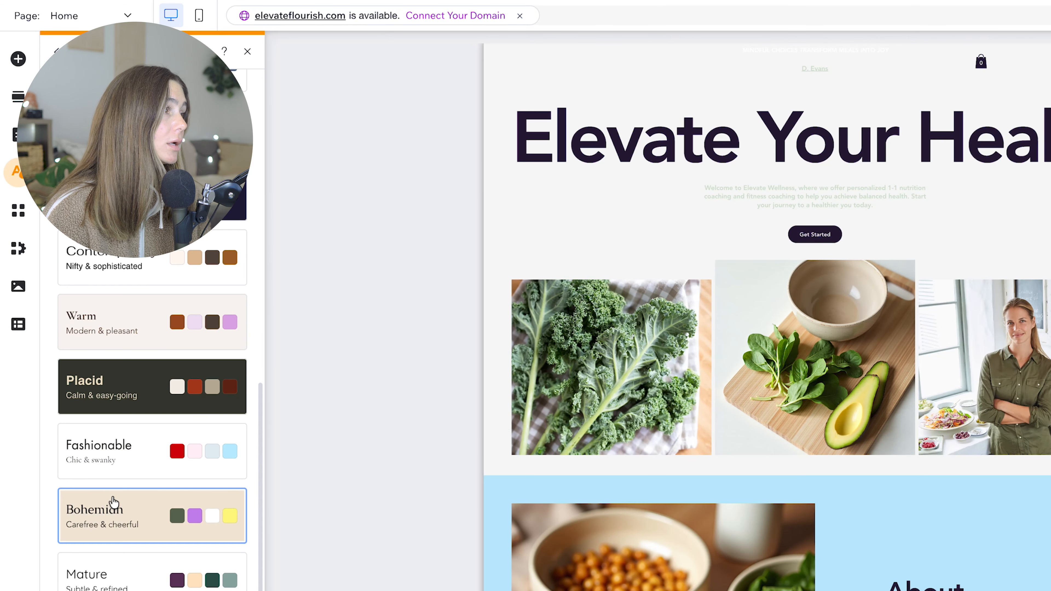
pyautogui.click(146, 573)
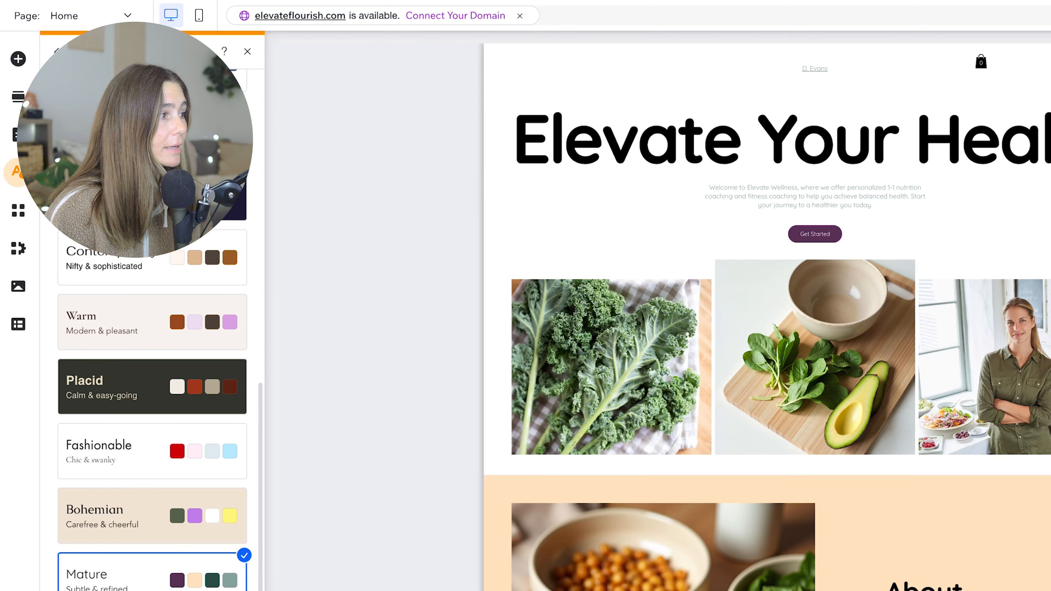
pyautogui.click(166, 590)
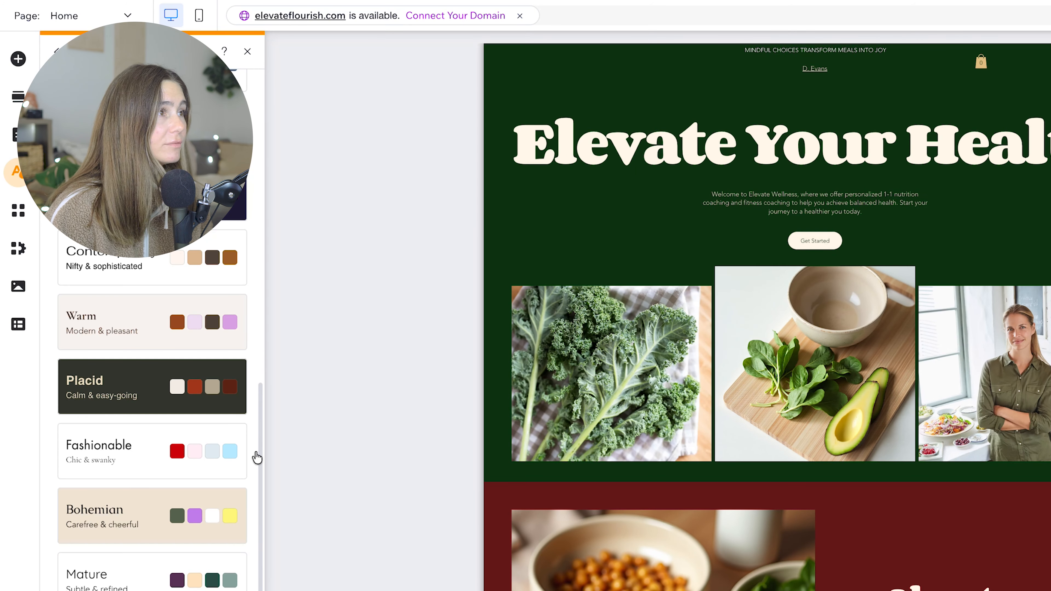
pyautogui.scroll(10, 165, 414)
pyautogui.click(209, 160)
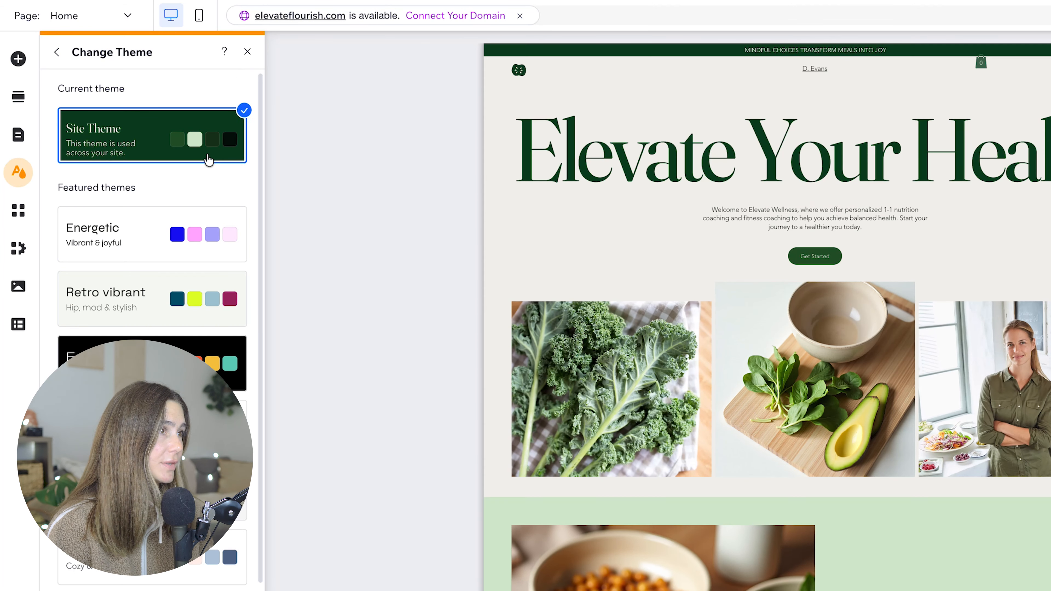
# - Examine the color theme settings and the custom color options for the dark green base color
pyautogui.scroll(-1, 199, 187)
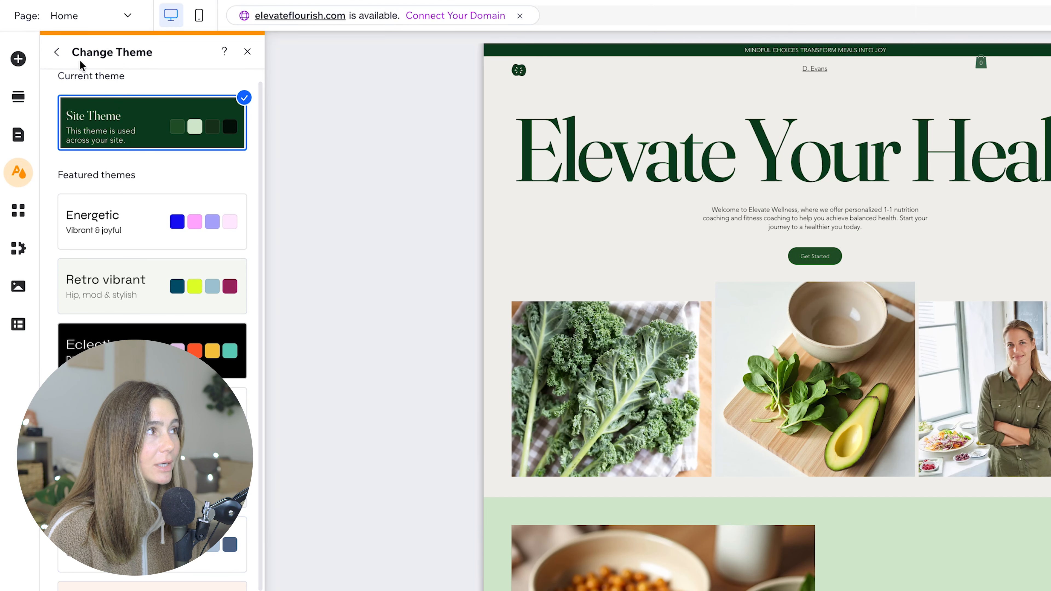
pyautogui.click(59, 52)
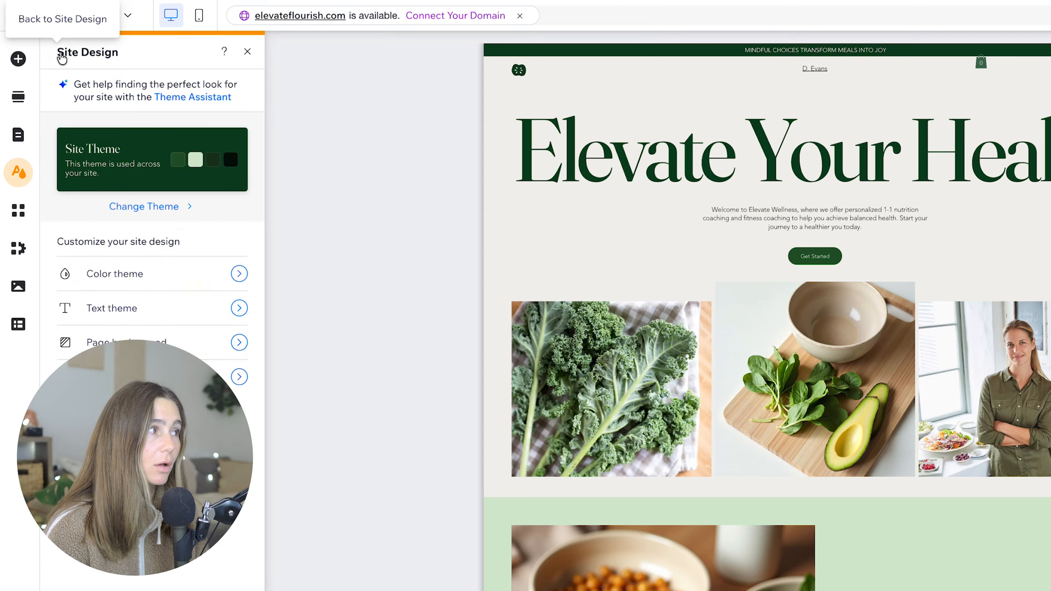
pyautogui.click(185, 277)
pyautogui.click(101, 250)
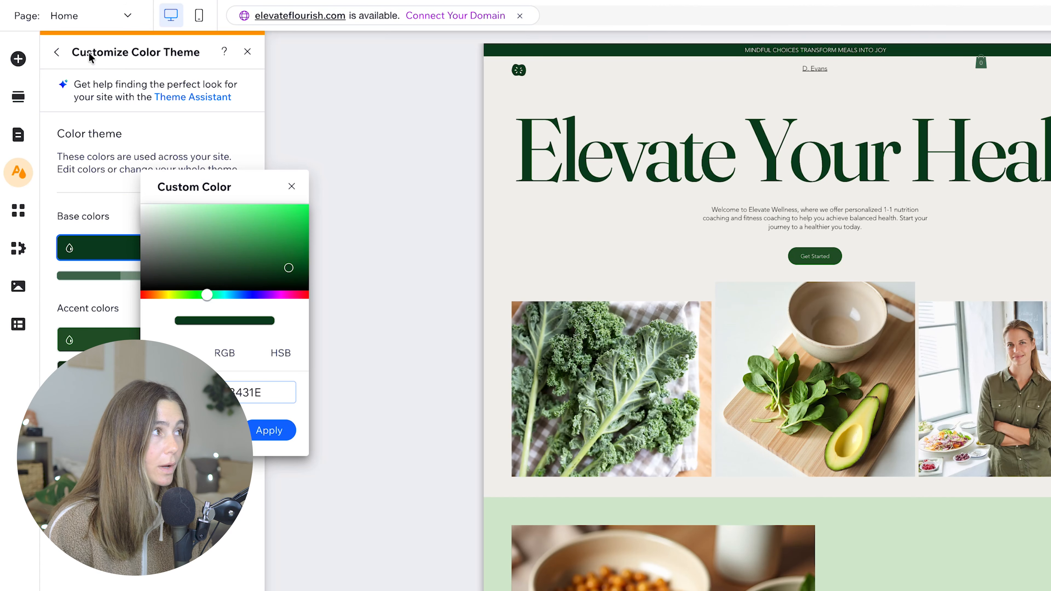
pyautogui.click(57, 52)
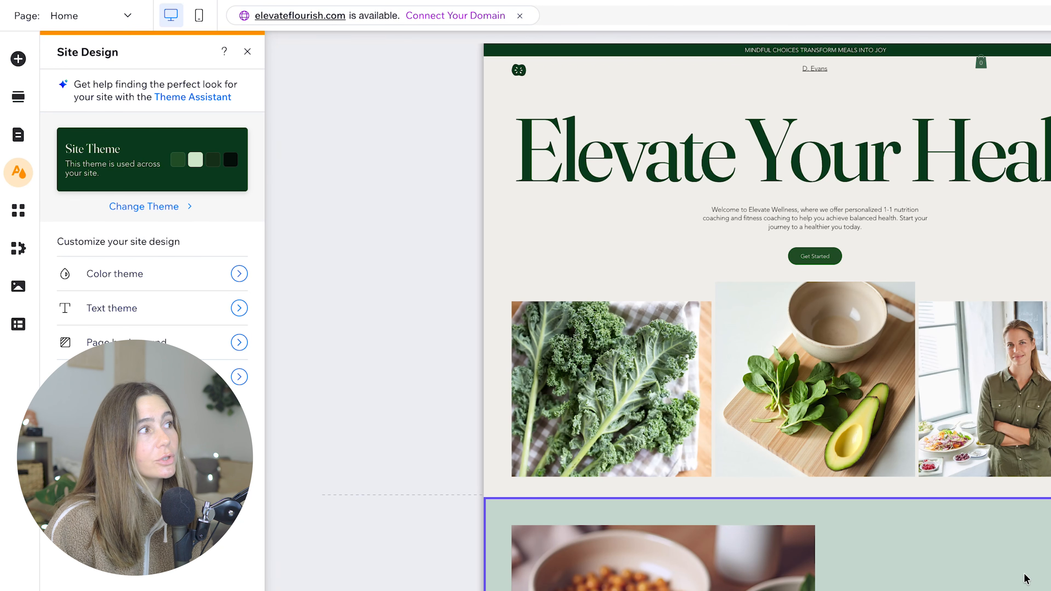
# - Set the site's heading font to Playfair Display and its paragraph font to Montserrat in the text theme
pyautogui.click(187, 310)
pyautogui.click(130, 261)
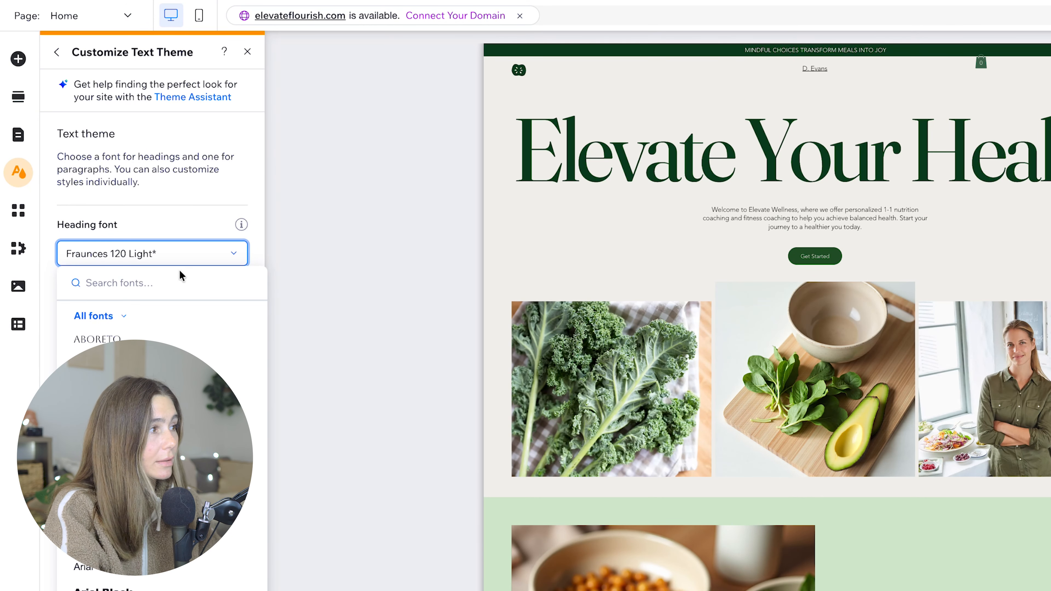
pyautogui.write('play')
pyautogui.press('Return')
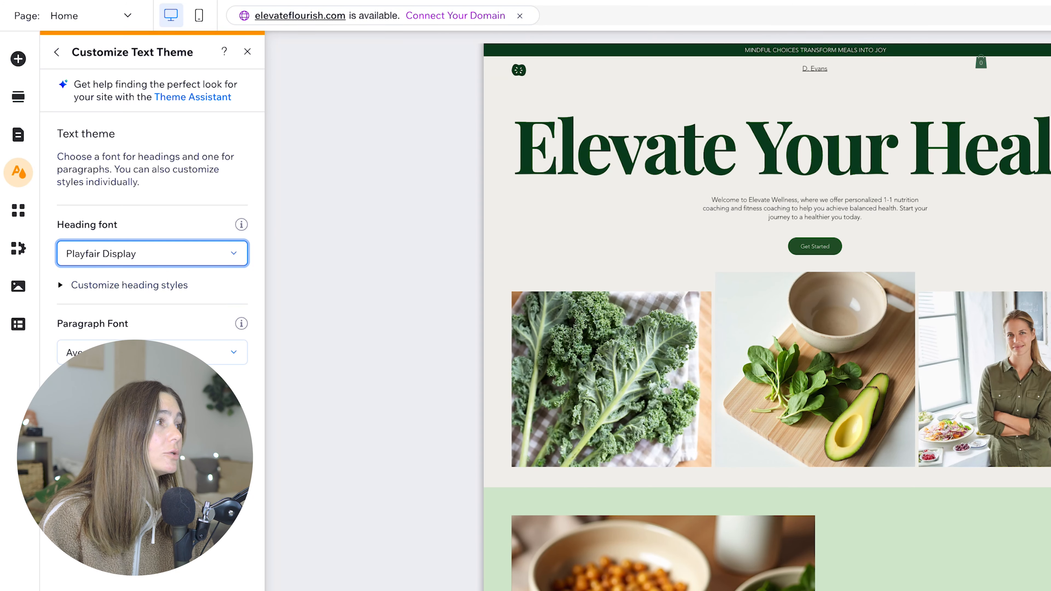
pyautogui.click(133, 363)
pyautogui.write('mont')
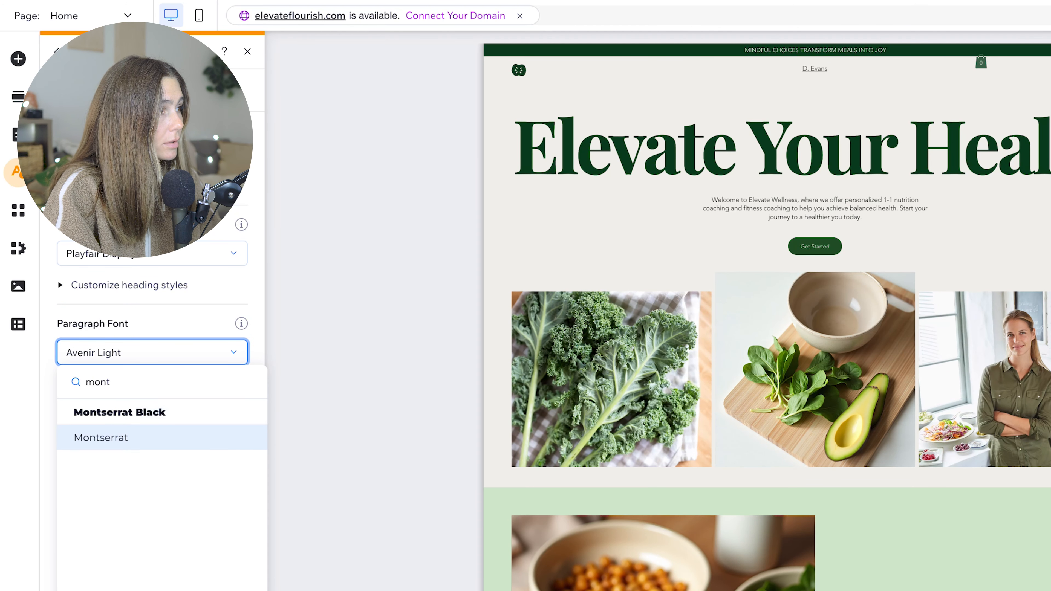
pyautogui.press('Return')
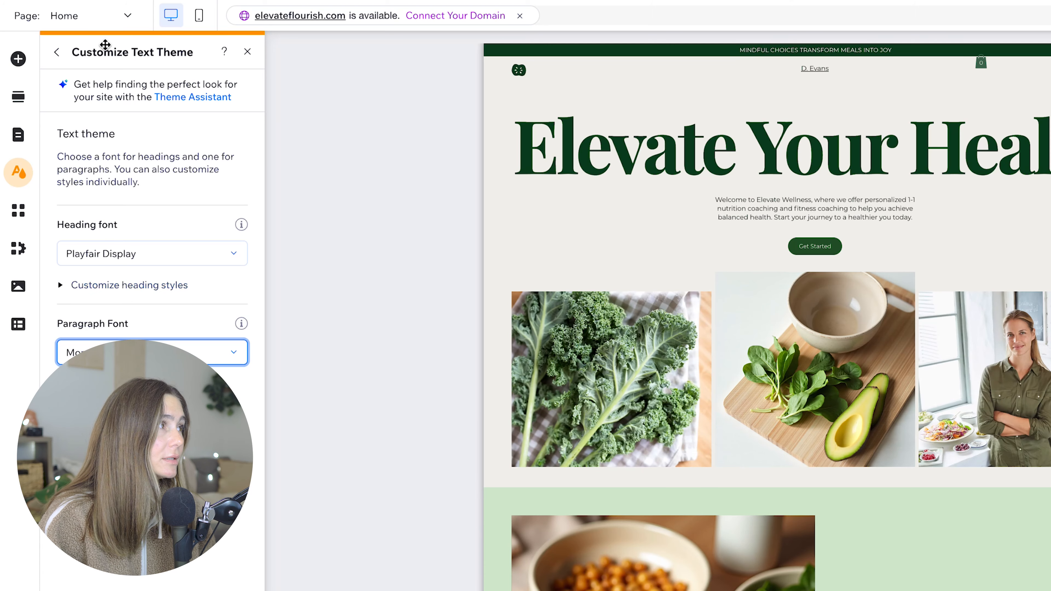
pyautogui.click(56, 52)
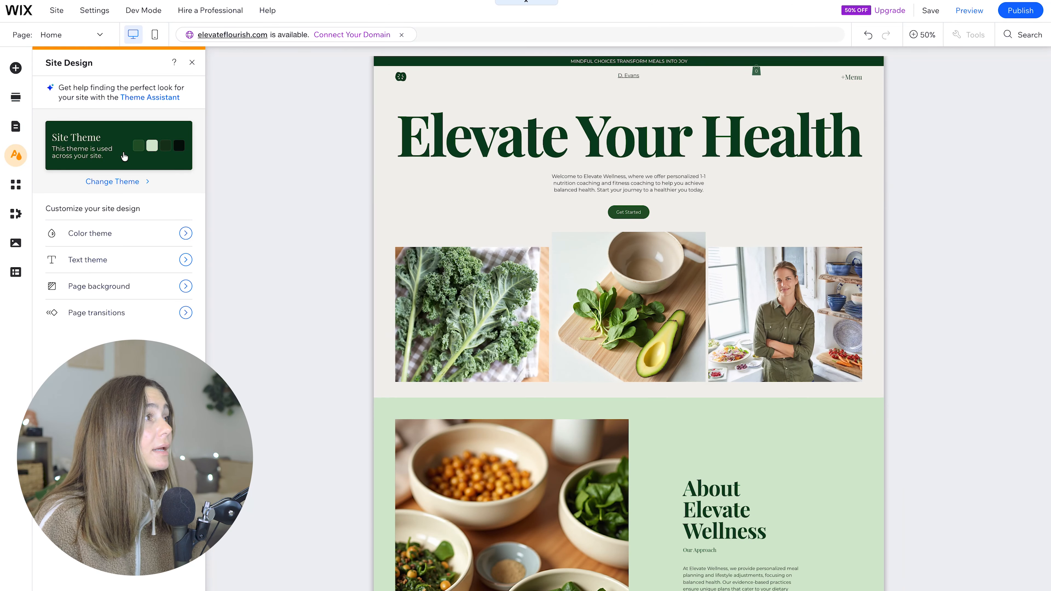
# - Place a Heading 2 text element between the welcome paragraph and the Get Started button, and delete it again
pyautogui.click(58, 35)
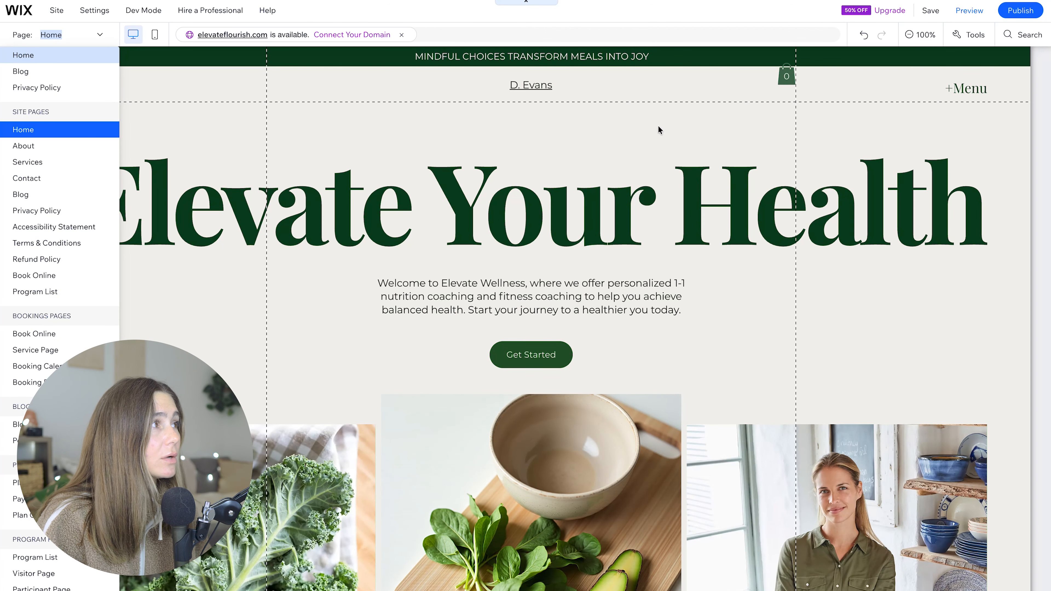
pyautogui.click(659, 129)
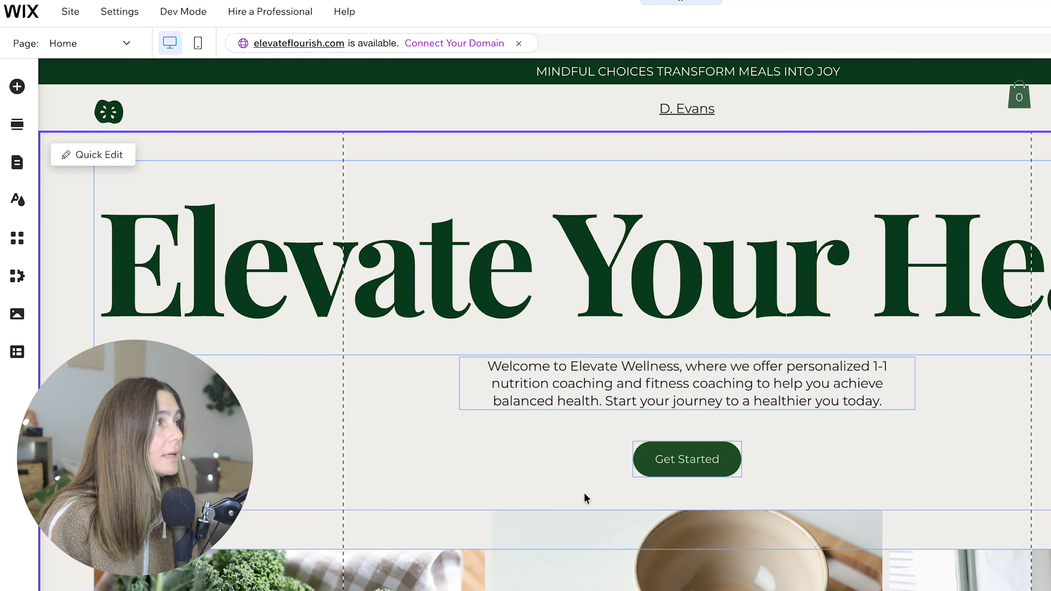
pyautogui.click(18, 87)
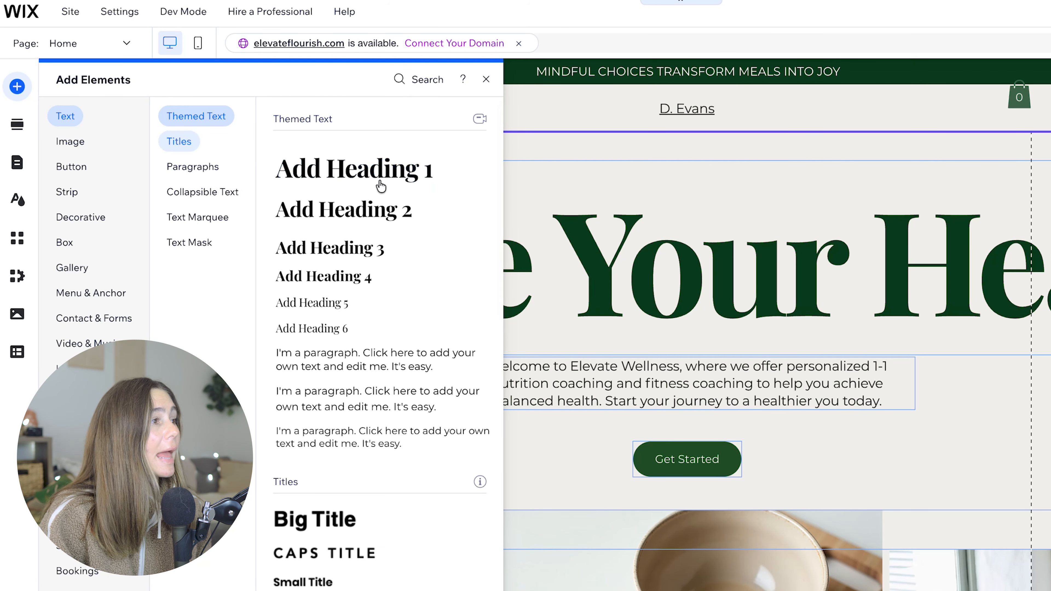
pyautogui.moveTo(344, 209); pyautogui.dragTo(557, 352)
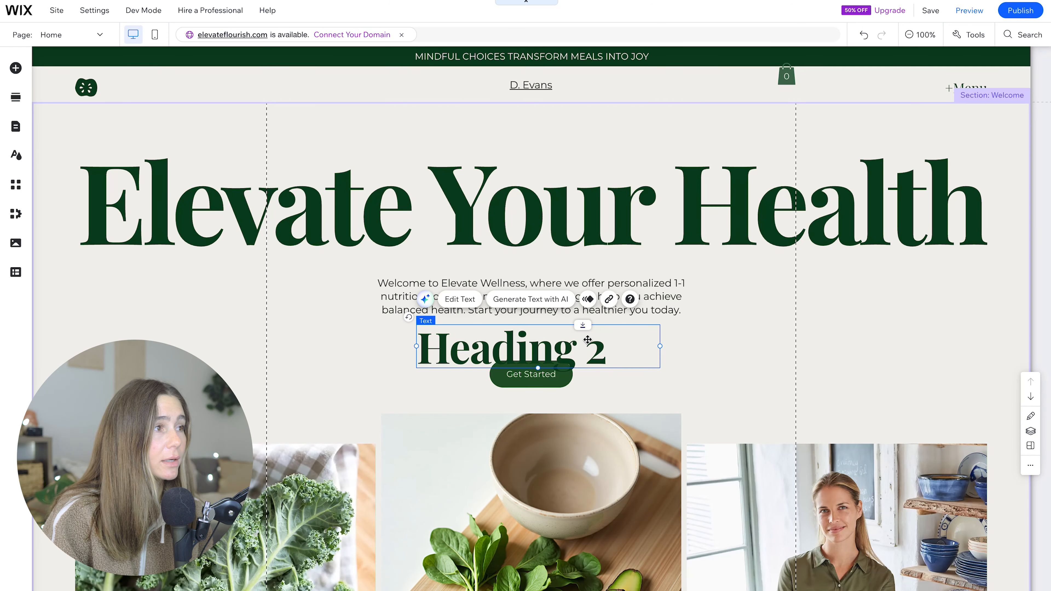
pyautogui.rightClick(616, 339)
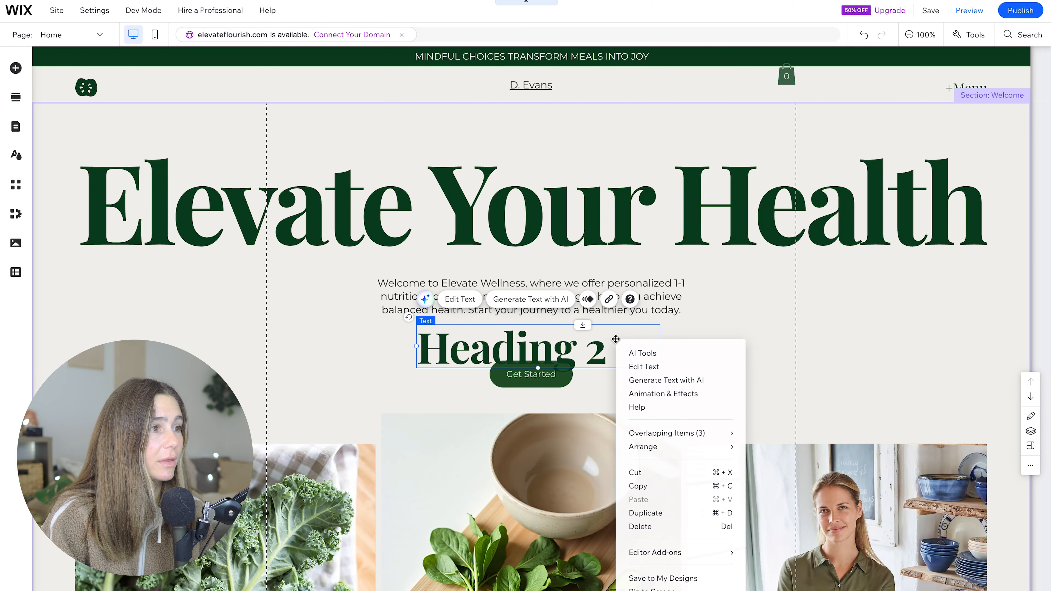
pyautogui.click(665, 529)
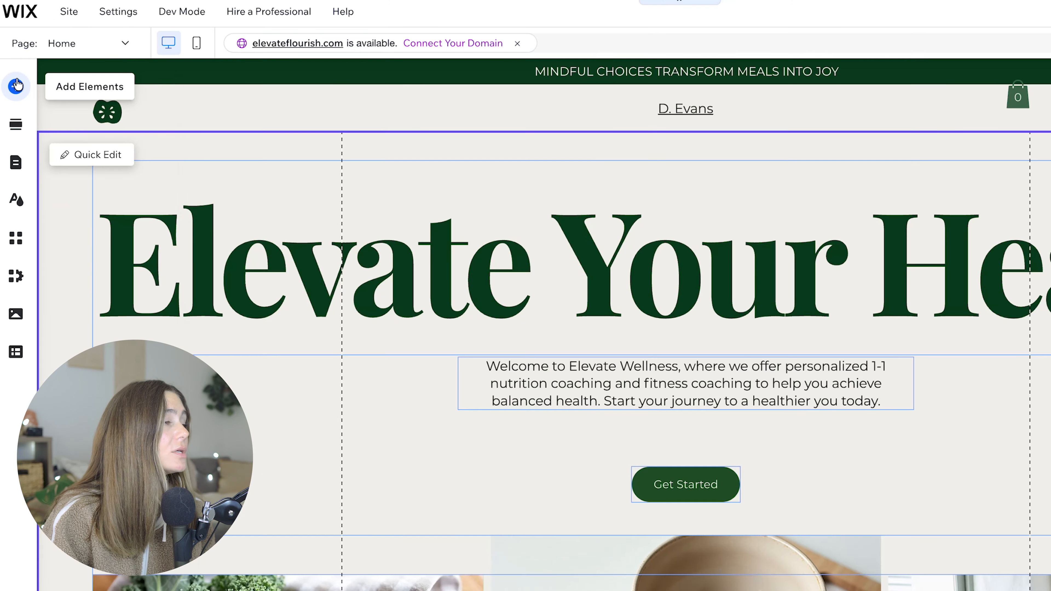
# - Browse the elements that can be added and the About, Team and Services section templates
pyautogui.click(16, 68)
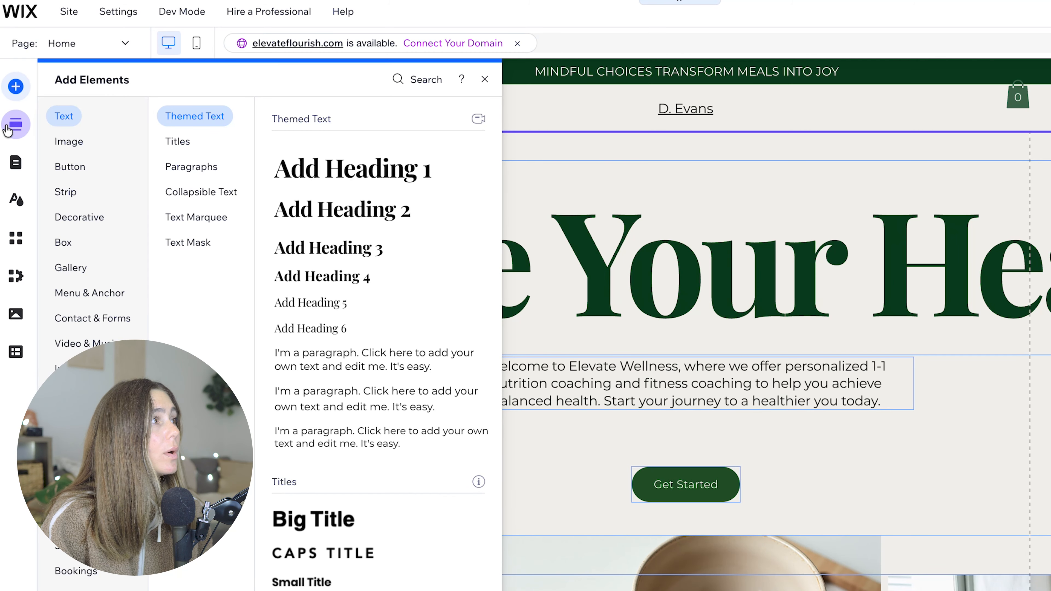
pyautogui.click(8, 129)
pyautogui.click(68, 203)
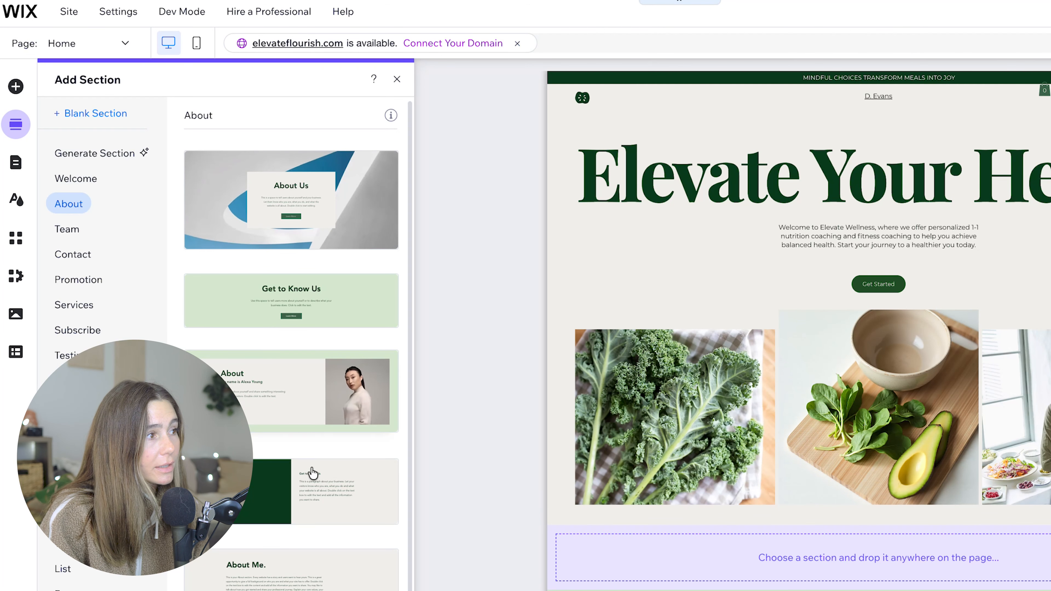
pyautogui.click(67, 230)
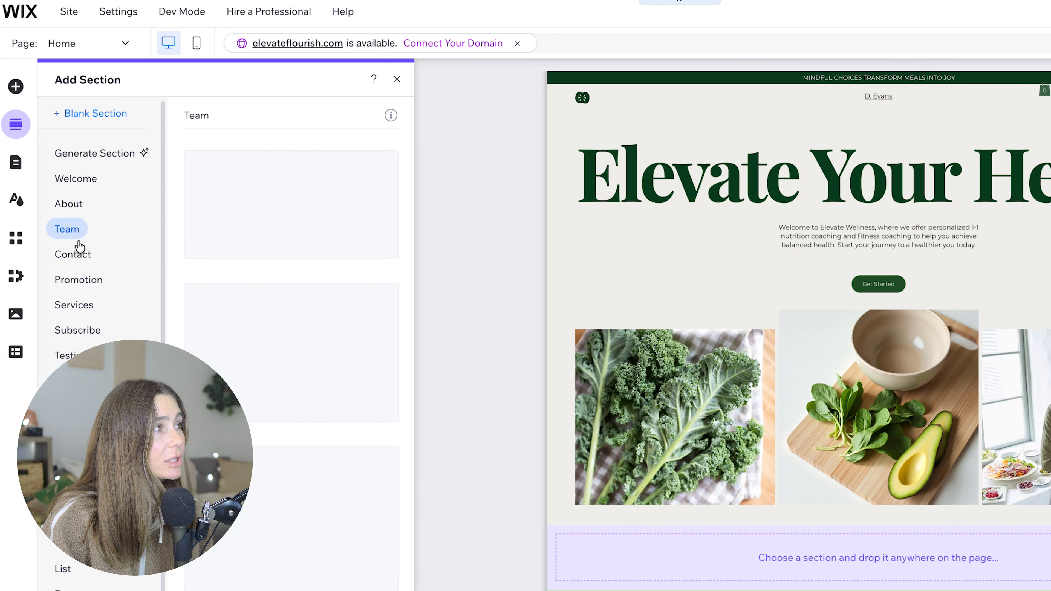
pyautogui.click(80, 313)
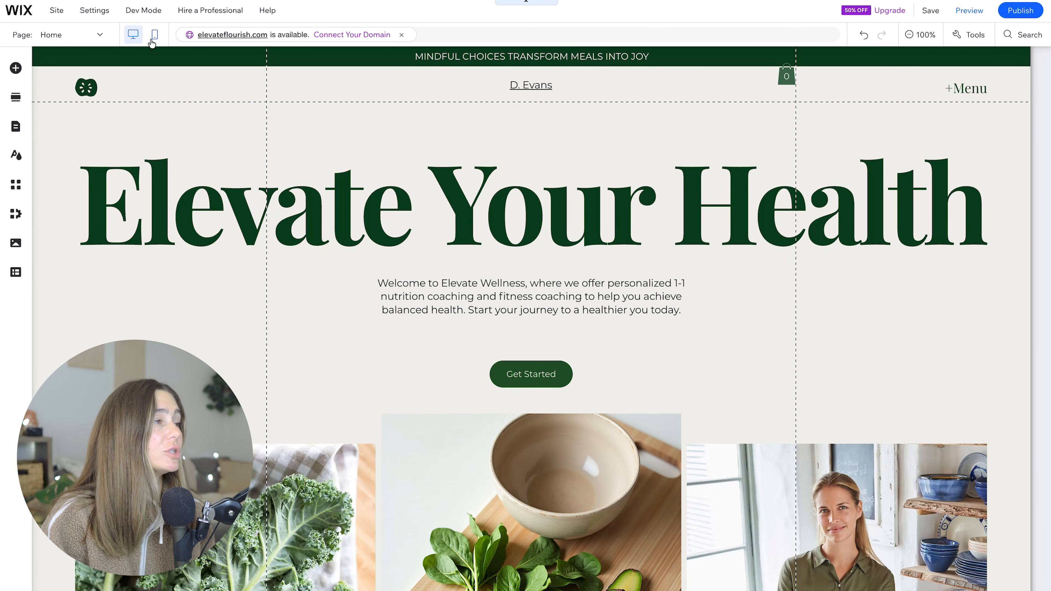
# - Switch the editor to the mobile view and review the Home page's mobile layout
pyautogui.click(155, 35)
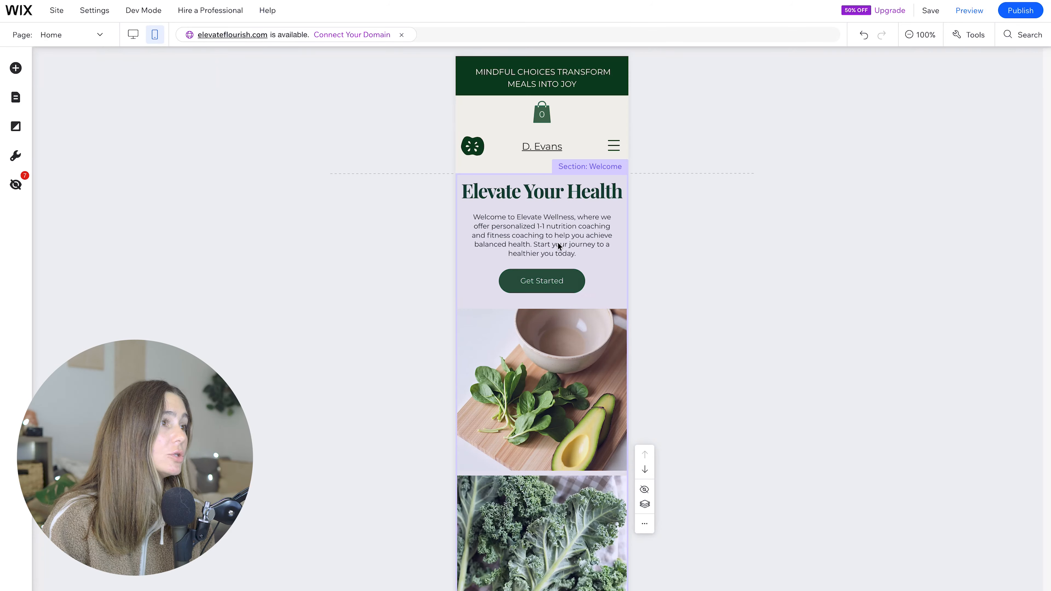
pyautogui.scroll(-10, 590, 217)
pyautogui.scroll(-10, 590, 217)
pyautogui.scroll(20, 589, 217)
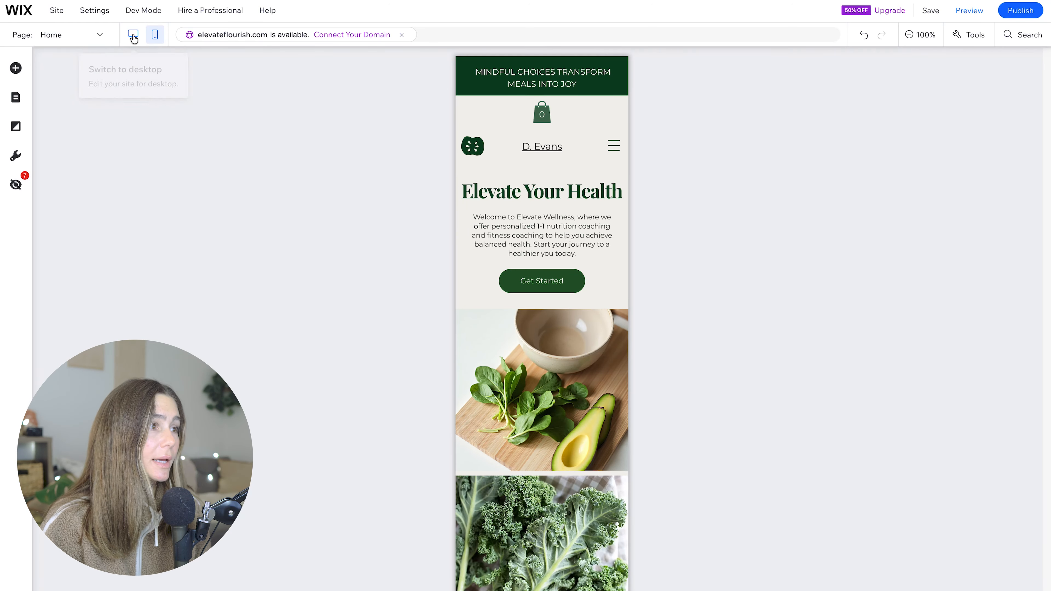
# - Hide the section with the coaching plan questions and answers on the mobile version of the Home page
pyautogui.scroll(-10, 535, 330)
pyautogui.scroll(-15, 534, 329)
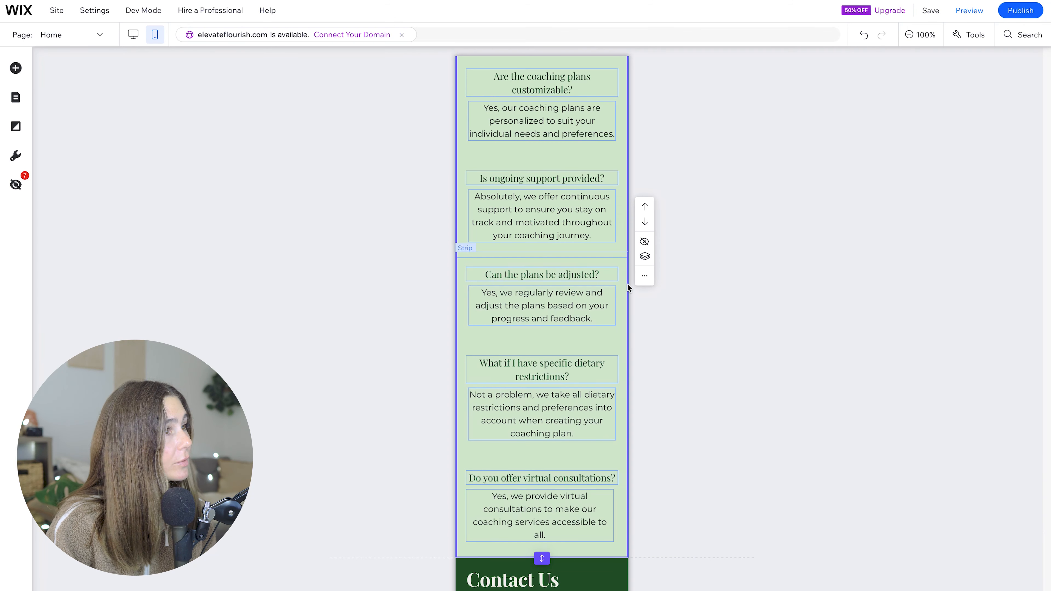
pyautogui.click(644, 242)
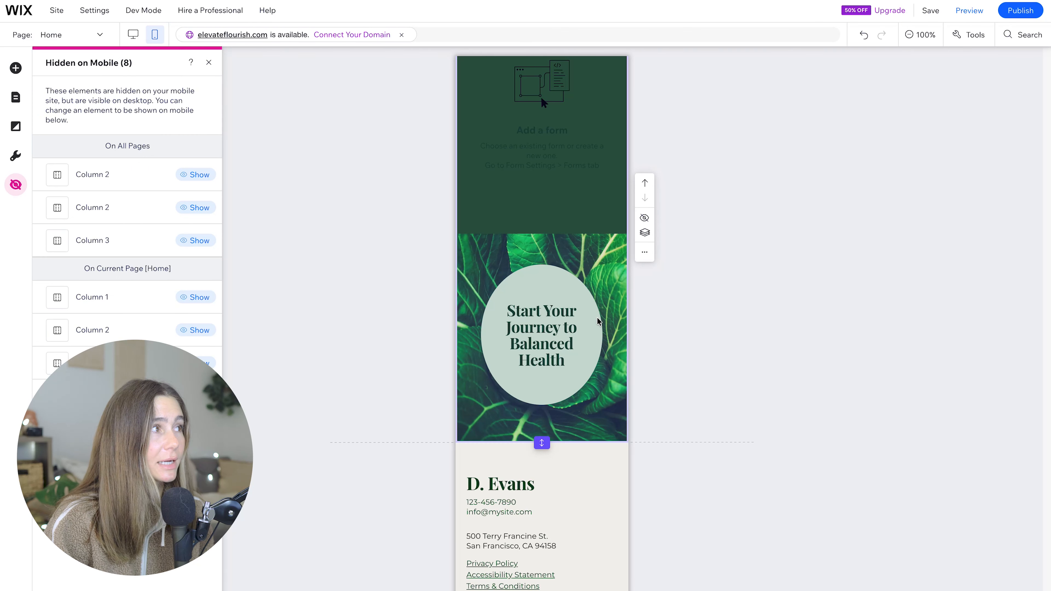
# - Return to the desktop view and save the site
pyautogui.click(133, 37)
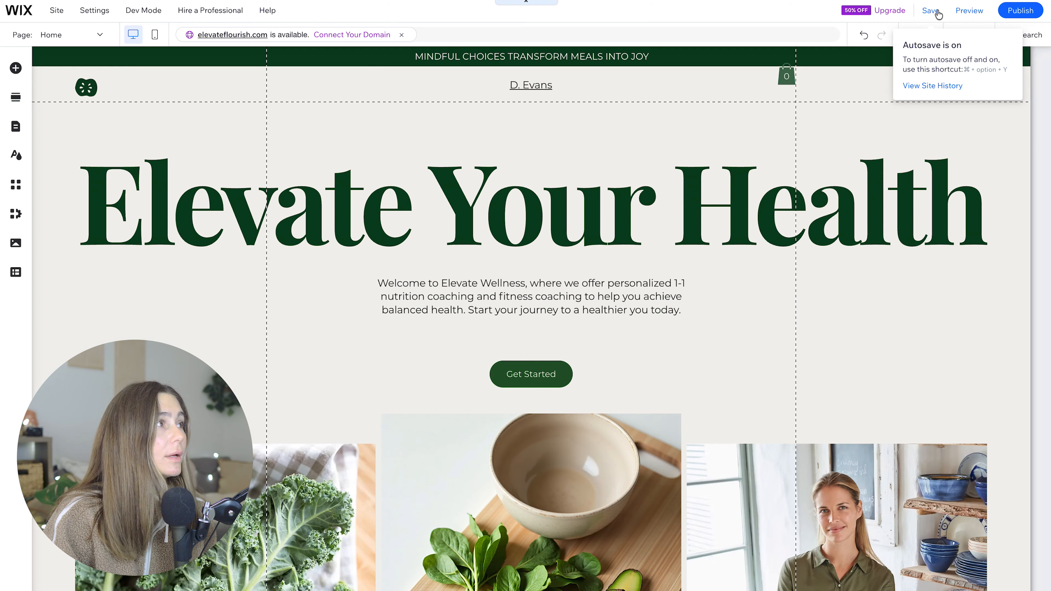
pyautogui.click(931, 11)
pyautogui.click(624, 452)
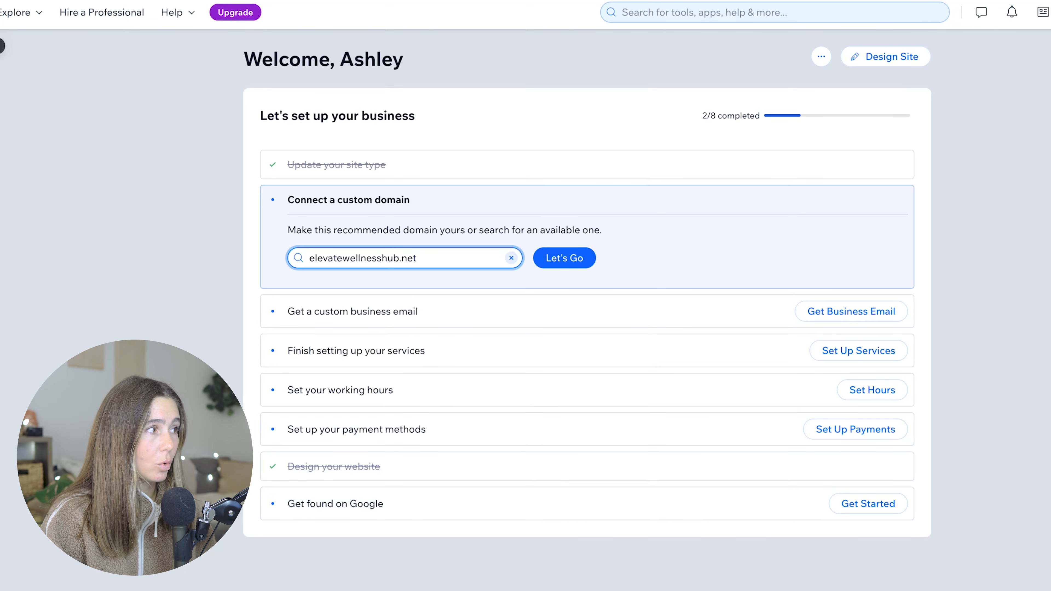
# - Open the Get found on Google task from the business setup list and look at the SEO & GEO overview
pyautogui.click(867, 513)
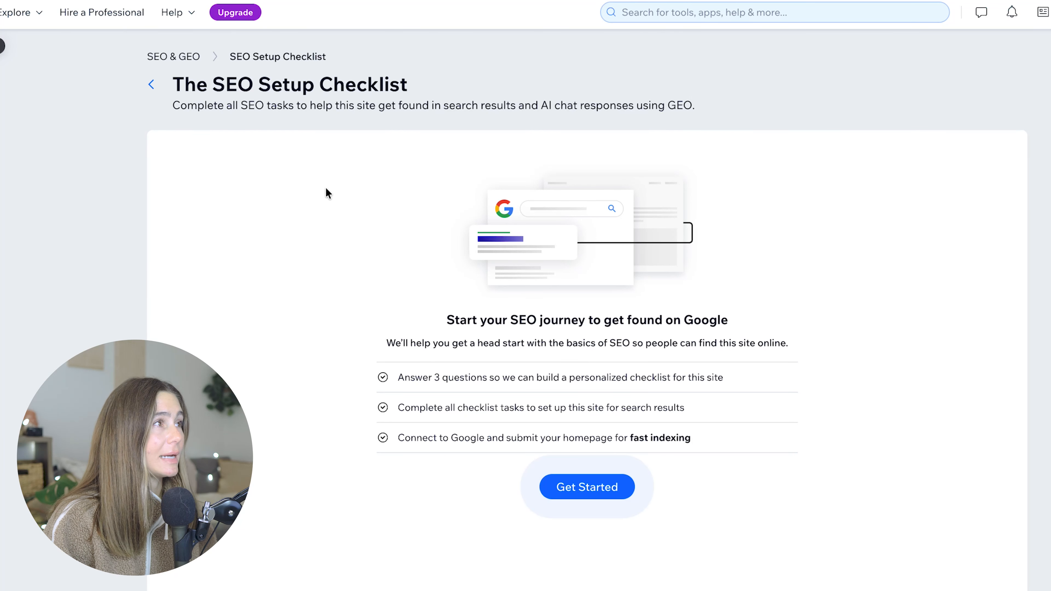
pyautogui.click(182, 57)
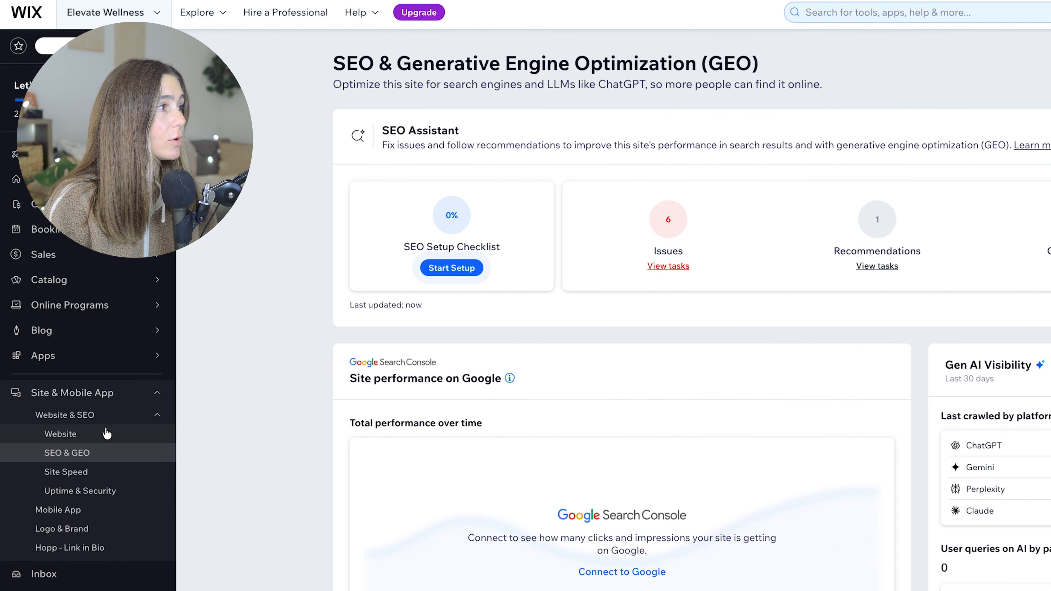
pyautogui.click(157, 414)
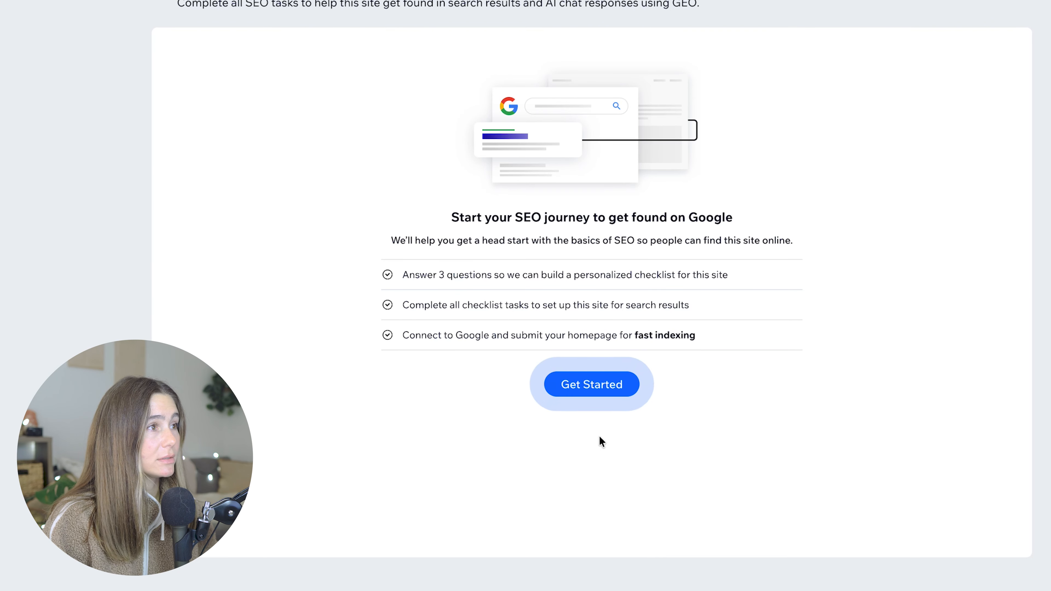
# - Create the SEO checklist for the business name elevate nutrition, serving customers nationwide or online, with the keyword nutrition fitness coaching
pyautogui.click(603, 378)
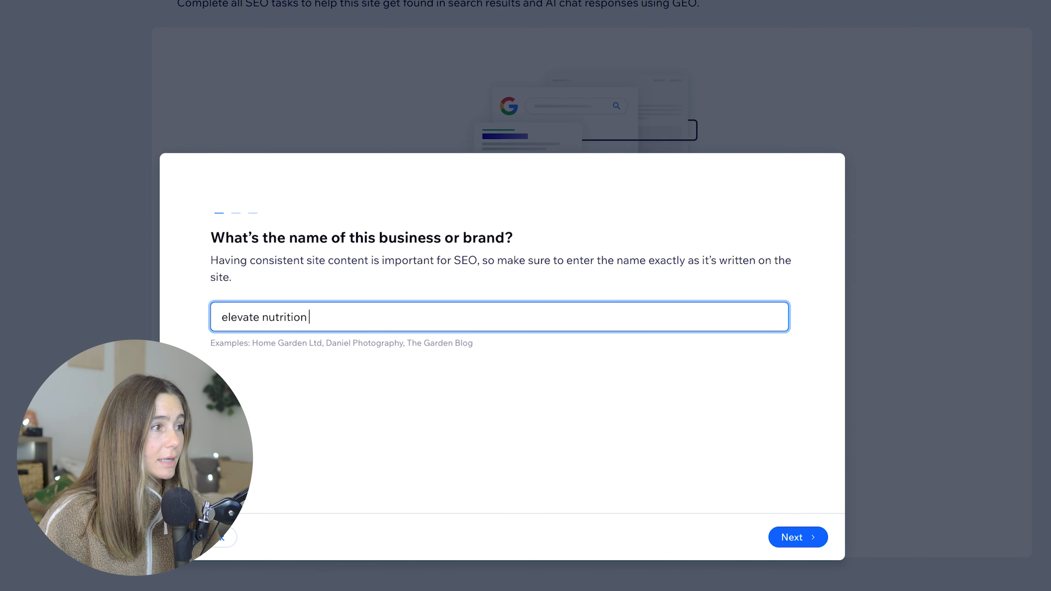
pyautogui.click(816, 538)
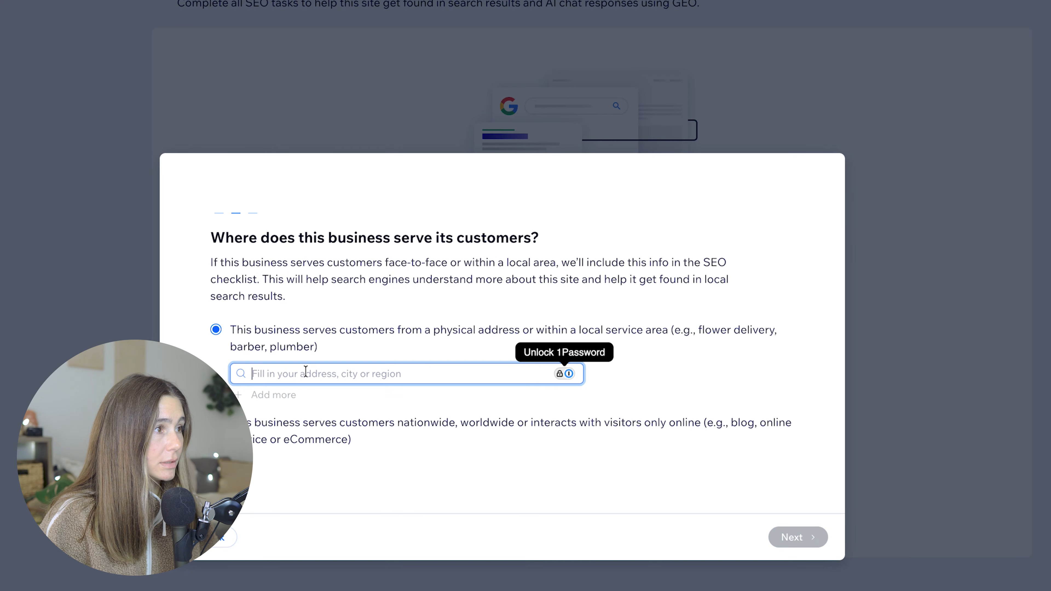
pyautogui.click(308, 416)
pyautogui.click(791, 537)
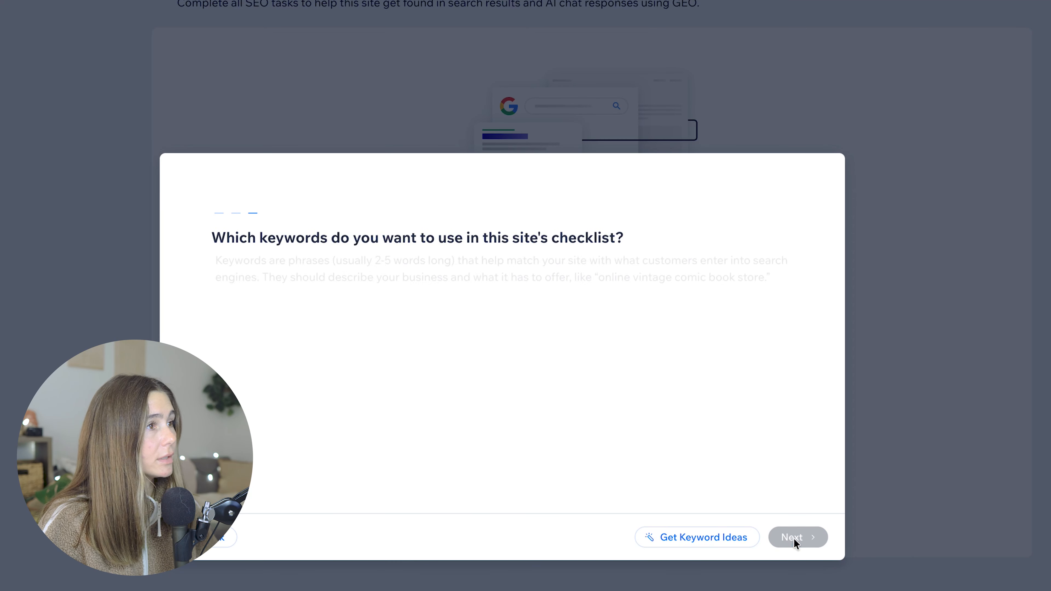
pyautogui.click(399, 394)
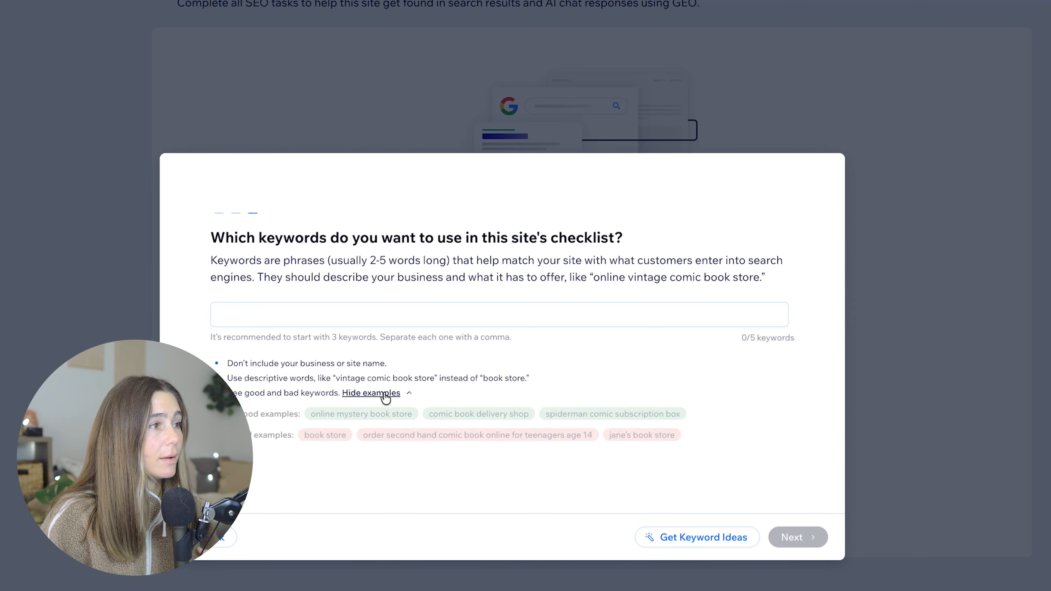
pyautogui.click(682, 537)
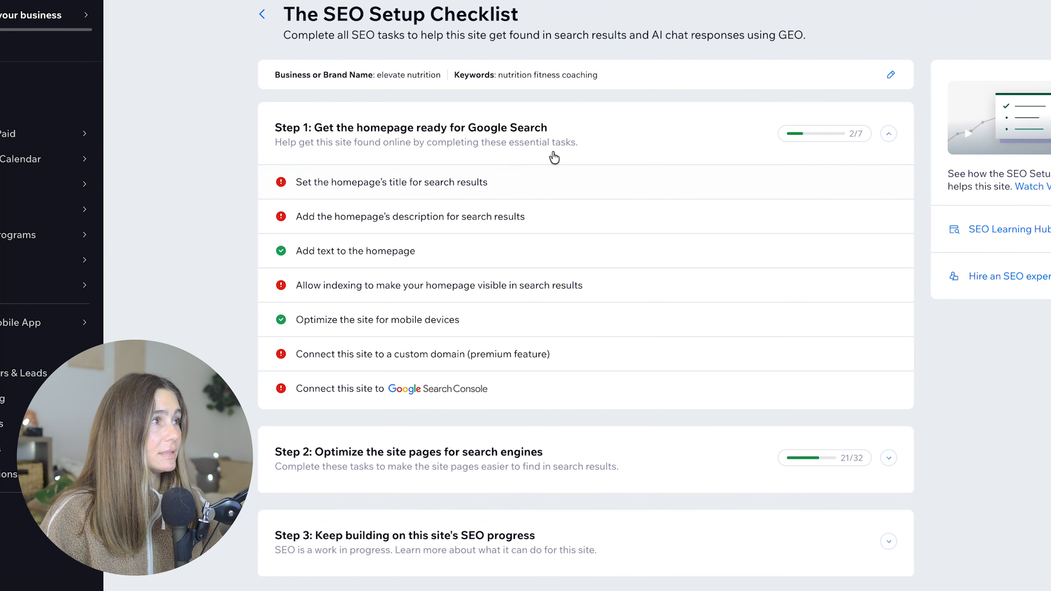
# - Set the homepage's search result title to "elevate nutrition | nutrition fitness coaching" and apply it
pyautogui.moveTo(476, 181)
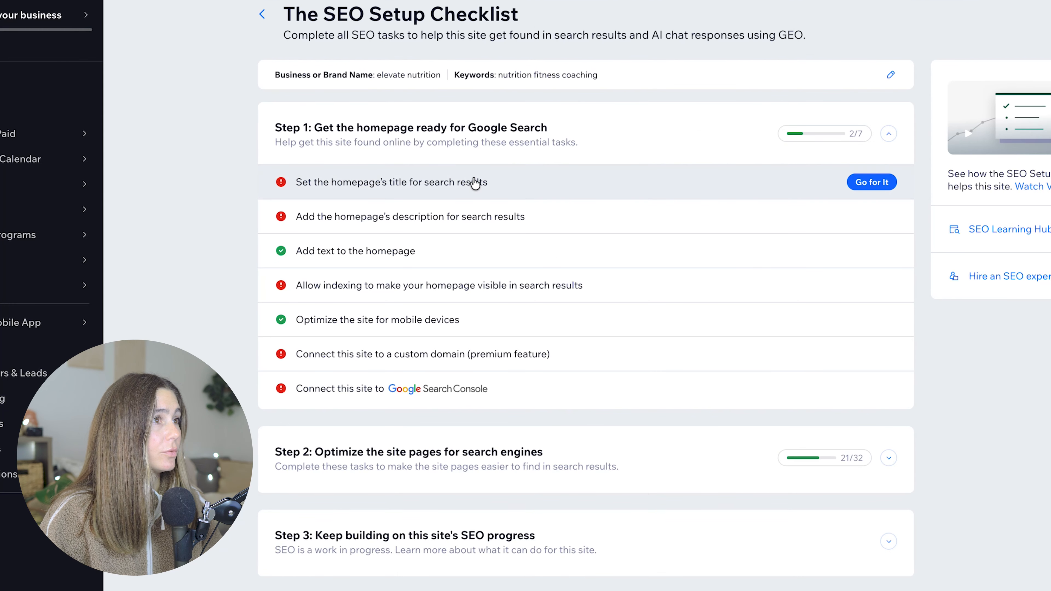
pyautogui.click(569, 193)
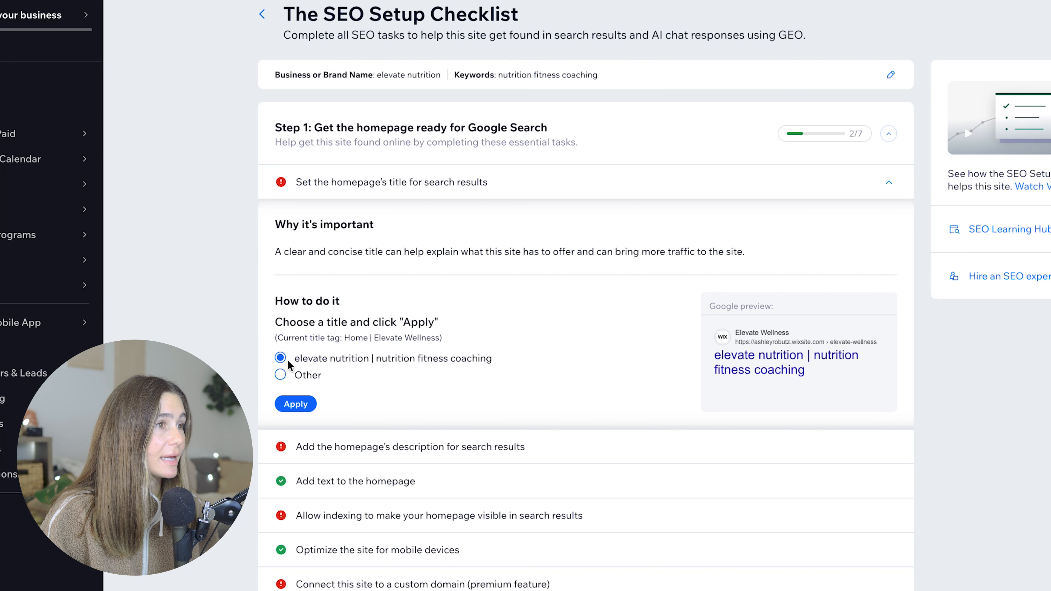
pyautogui.click(295, 382)
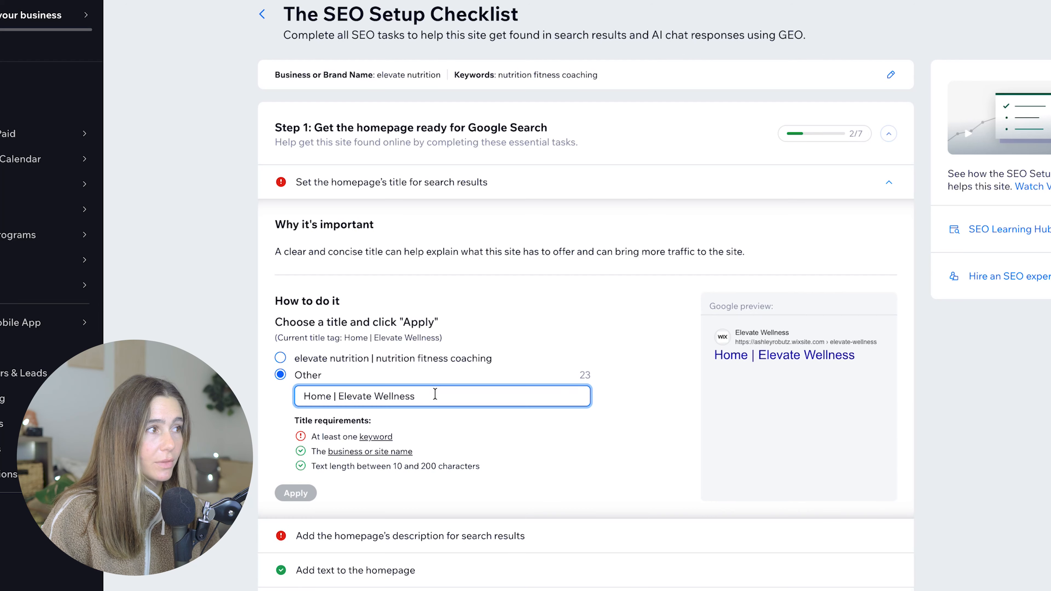
pyautogui.click(362, 360)
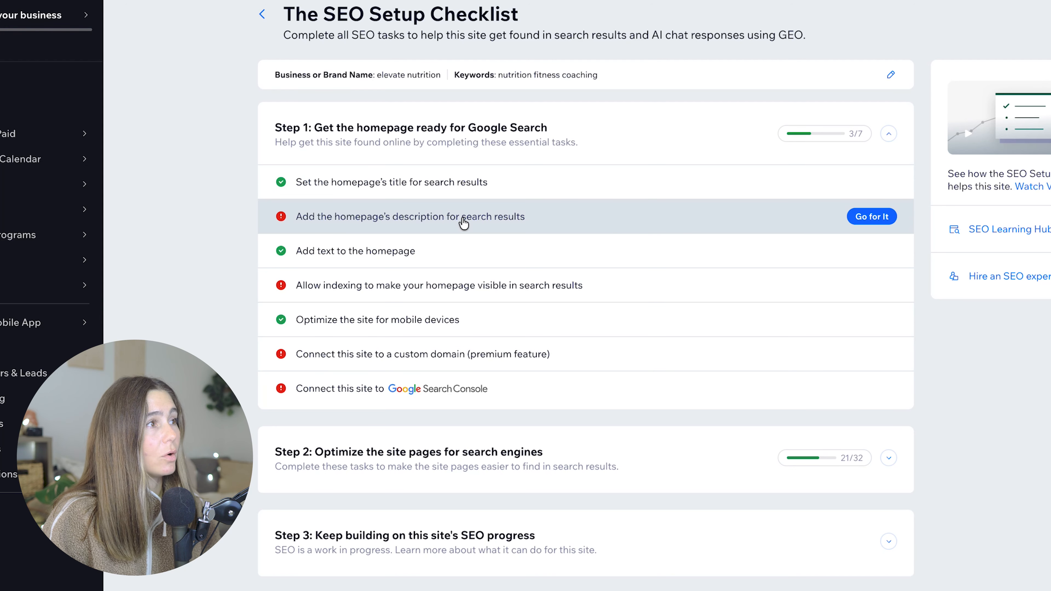
# - Examine the checklist tasks for the homepage's search description and for allowing indexing
pyautogui.click(583, 229)
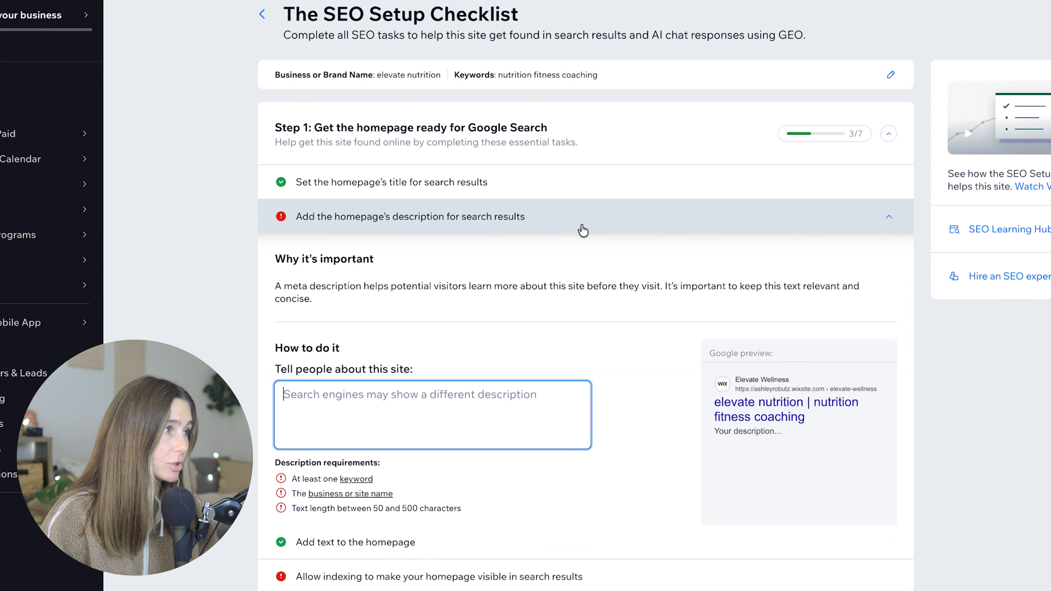
pyautogui.scroll(-2, 546, 261)
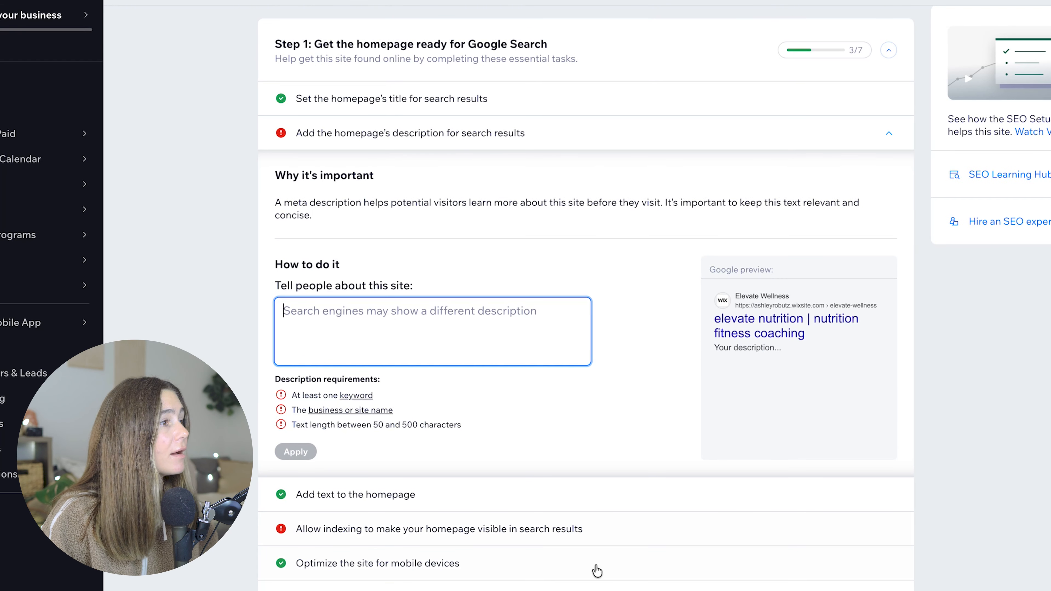
pyautogui.click(605, 538)
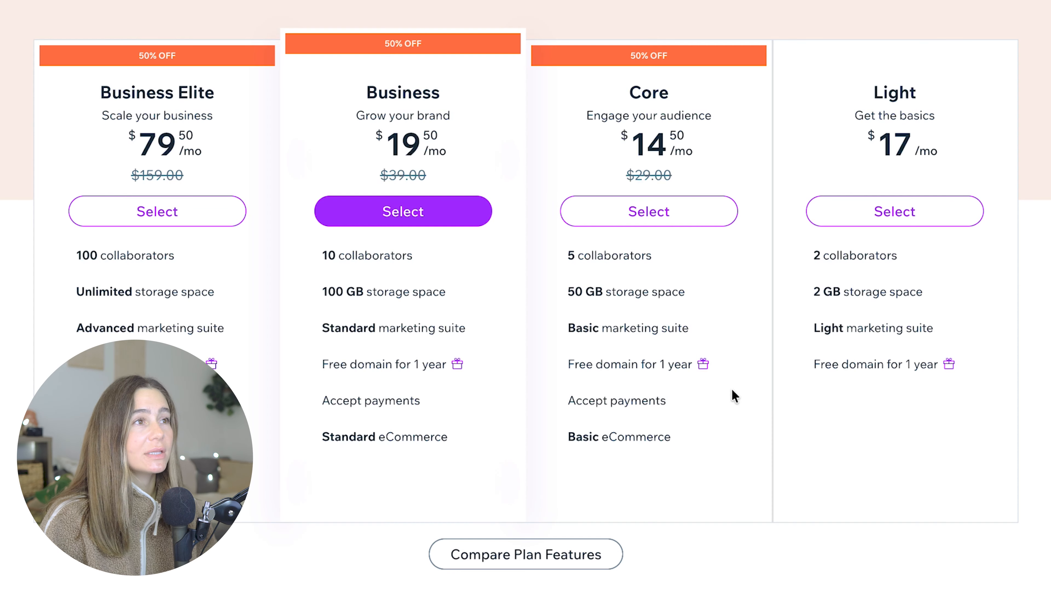
# - Compare the Business Elite, Business, Core and Light premium plans and what all plans include
pyautogui.scroll(4, 623, 447)
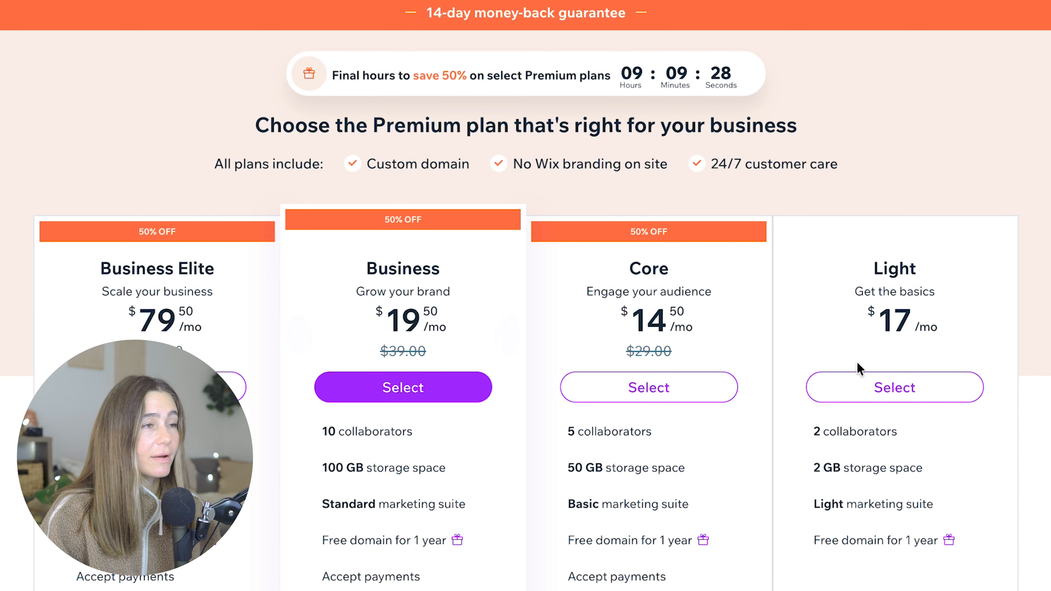
pyautogui.scroll(-4, 859, 368)
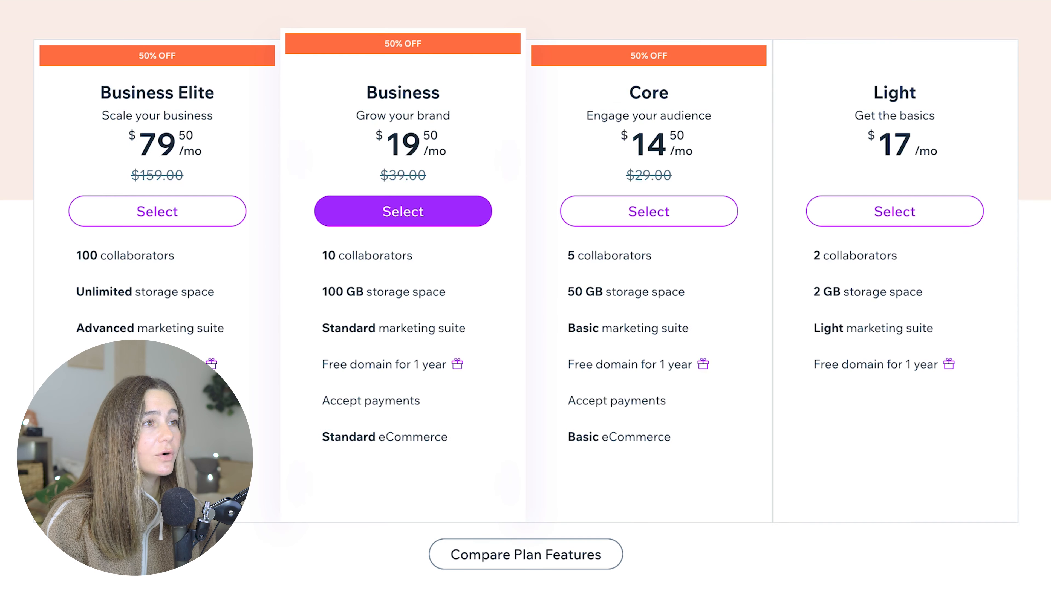